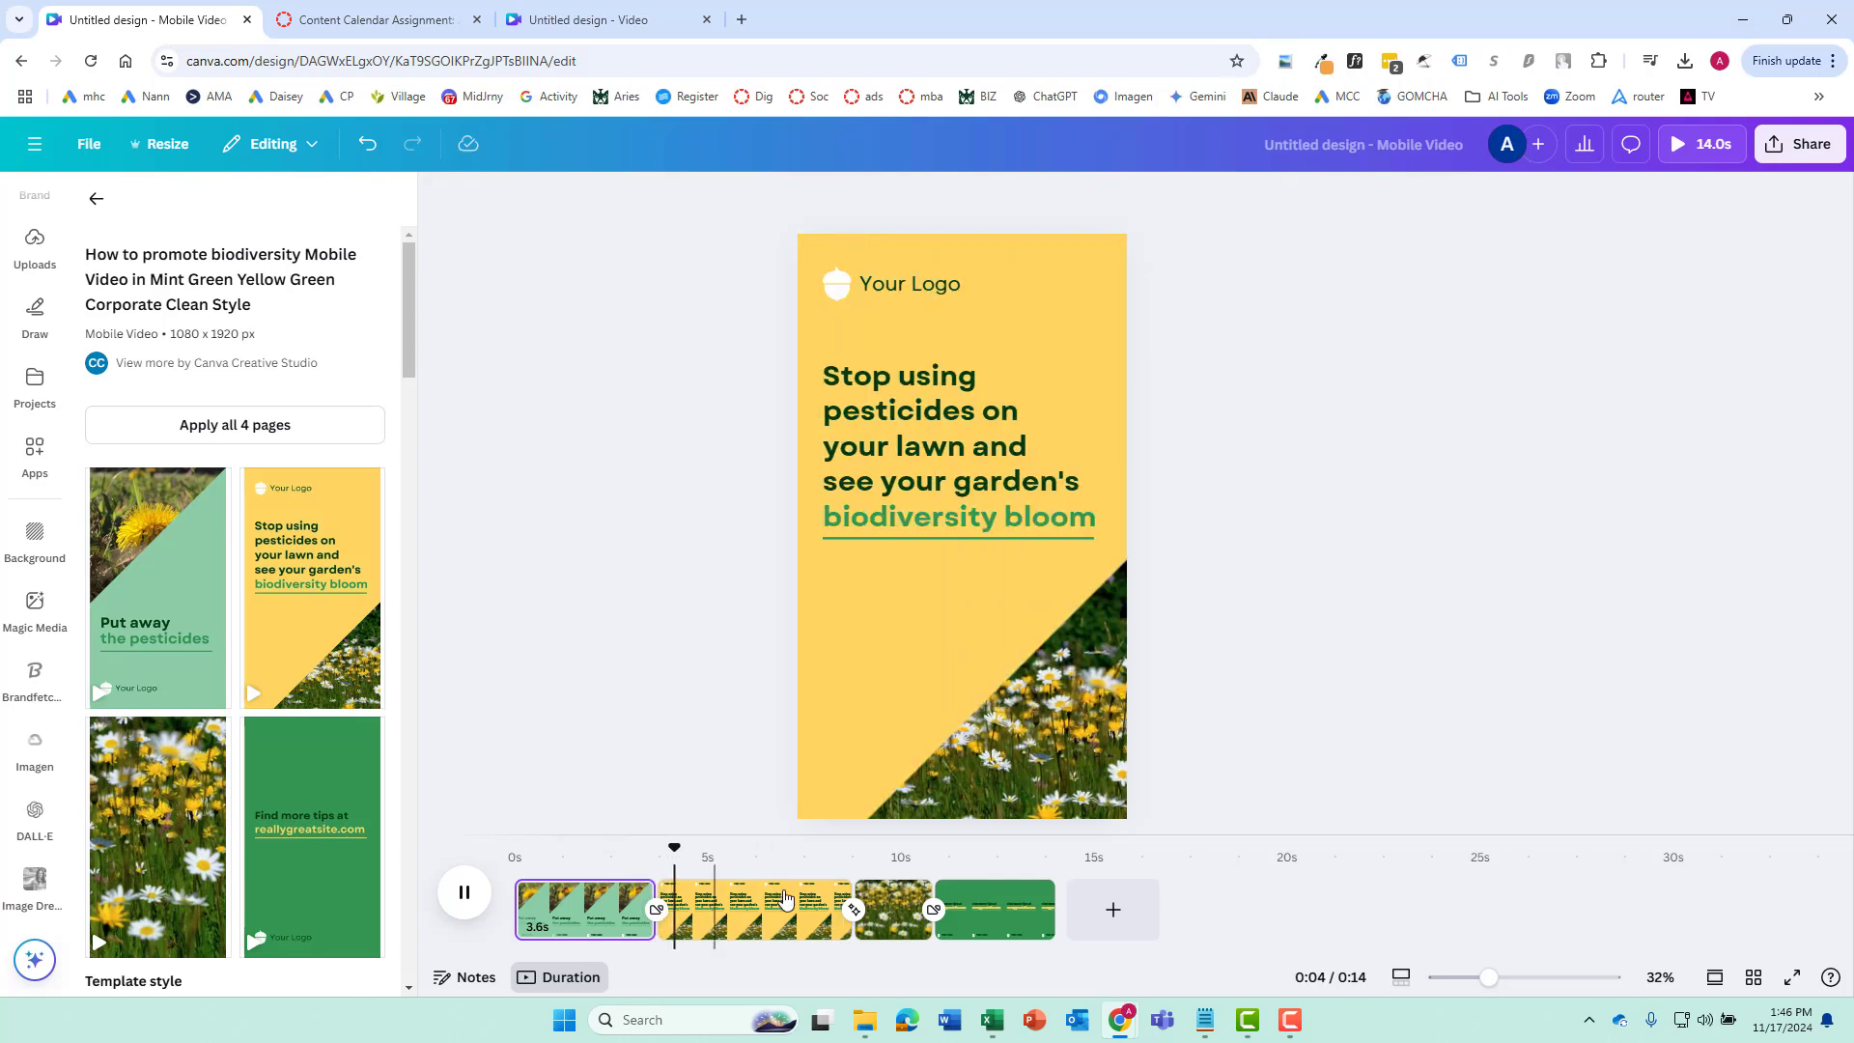
Pause the video preview and view the video generation options in Magic Media
{"action": "left_click", "coordinate": [466, 893]}
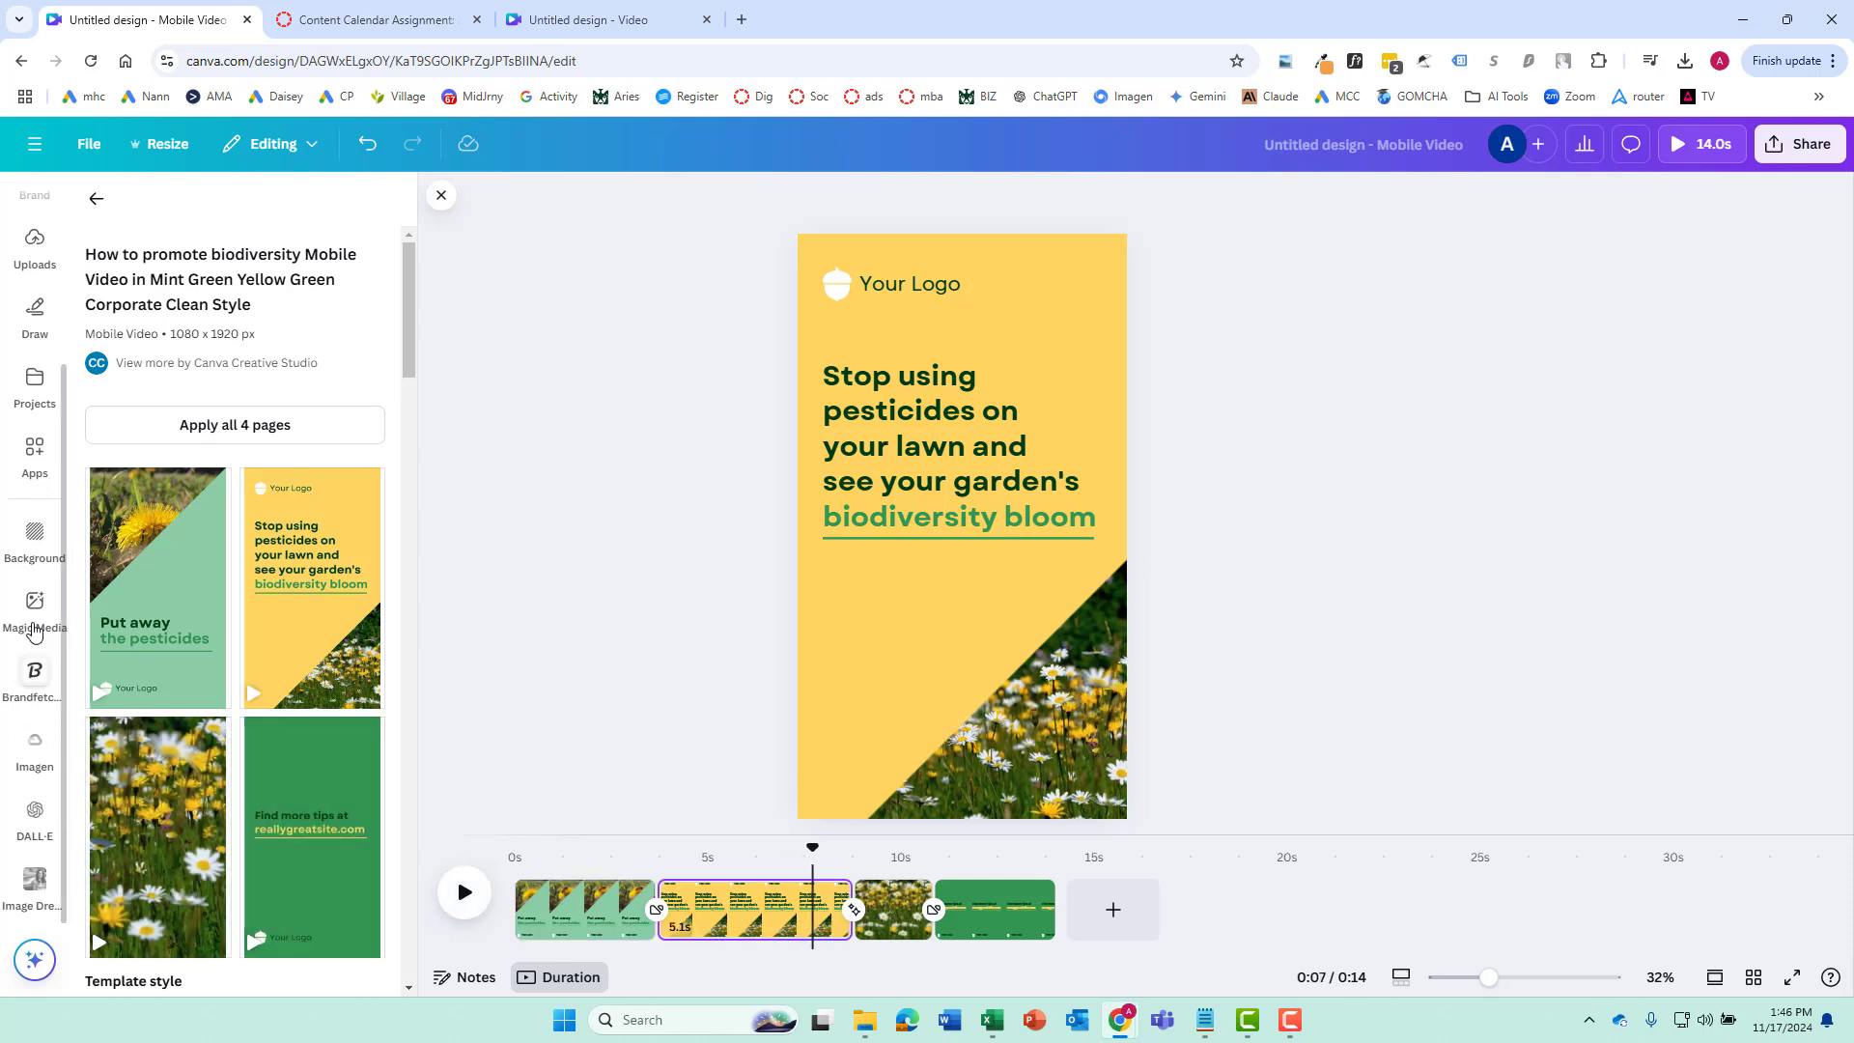
{"action": "left_click", "coordinate": [35, 610]}
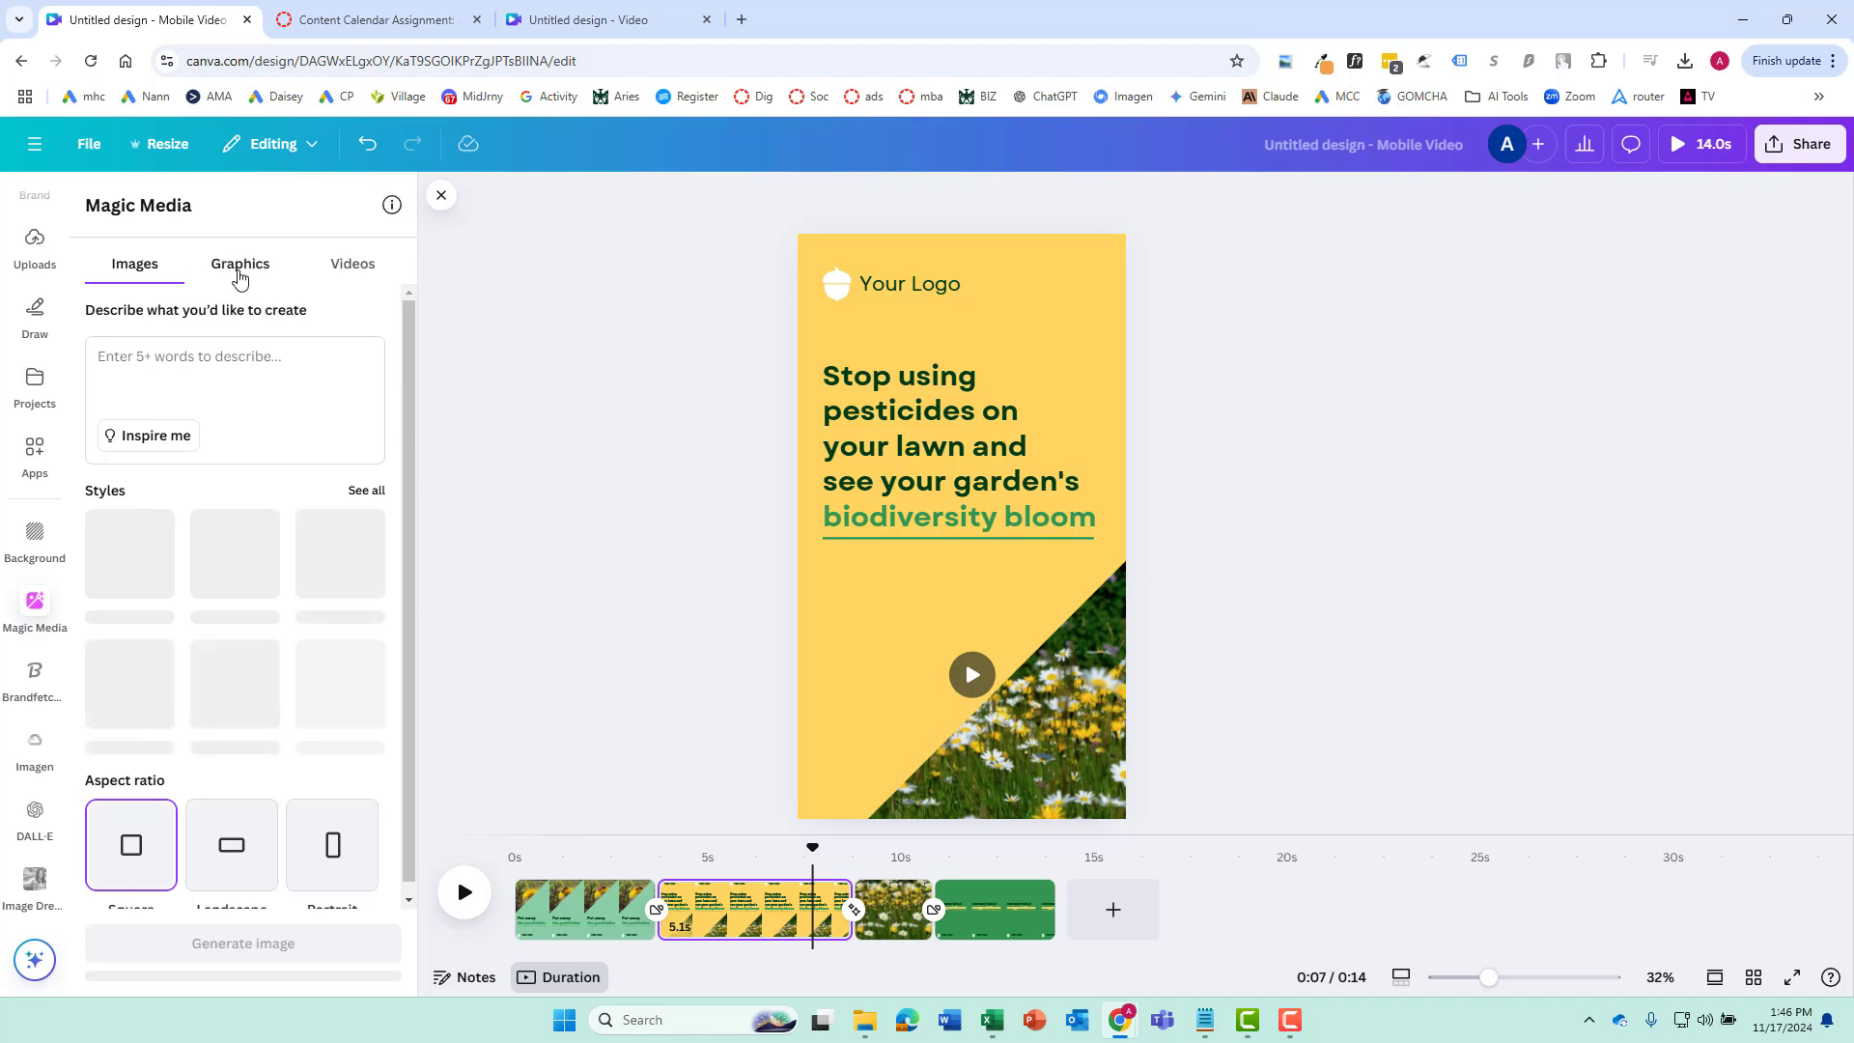
{"action": "left_click", "coordinate": [351, 265]}
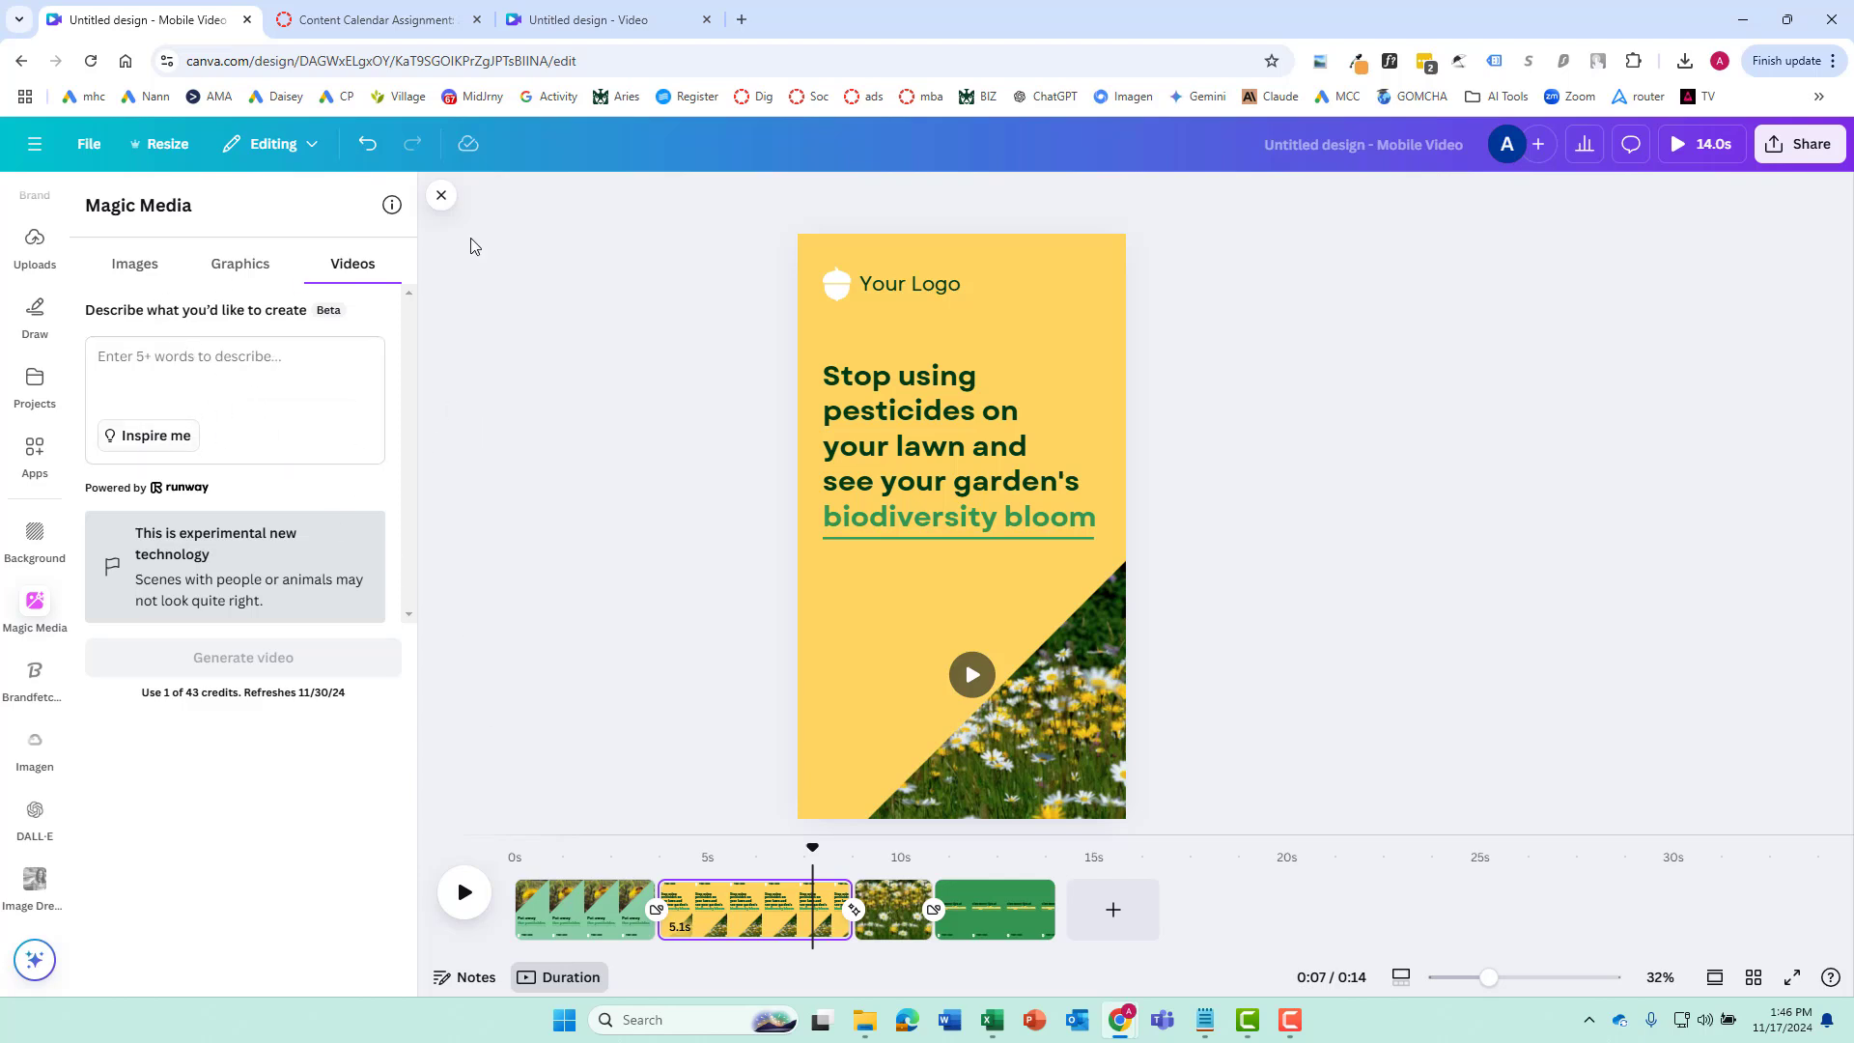
{"action": "left_click", "coordinate": [440, 200]}
Return to the Canva home page and create a new square Instagram post design
{"action": "left_click", "coordinate": [35, 144]}
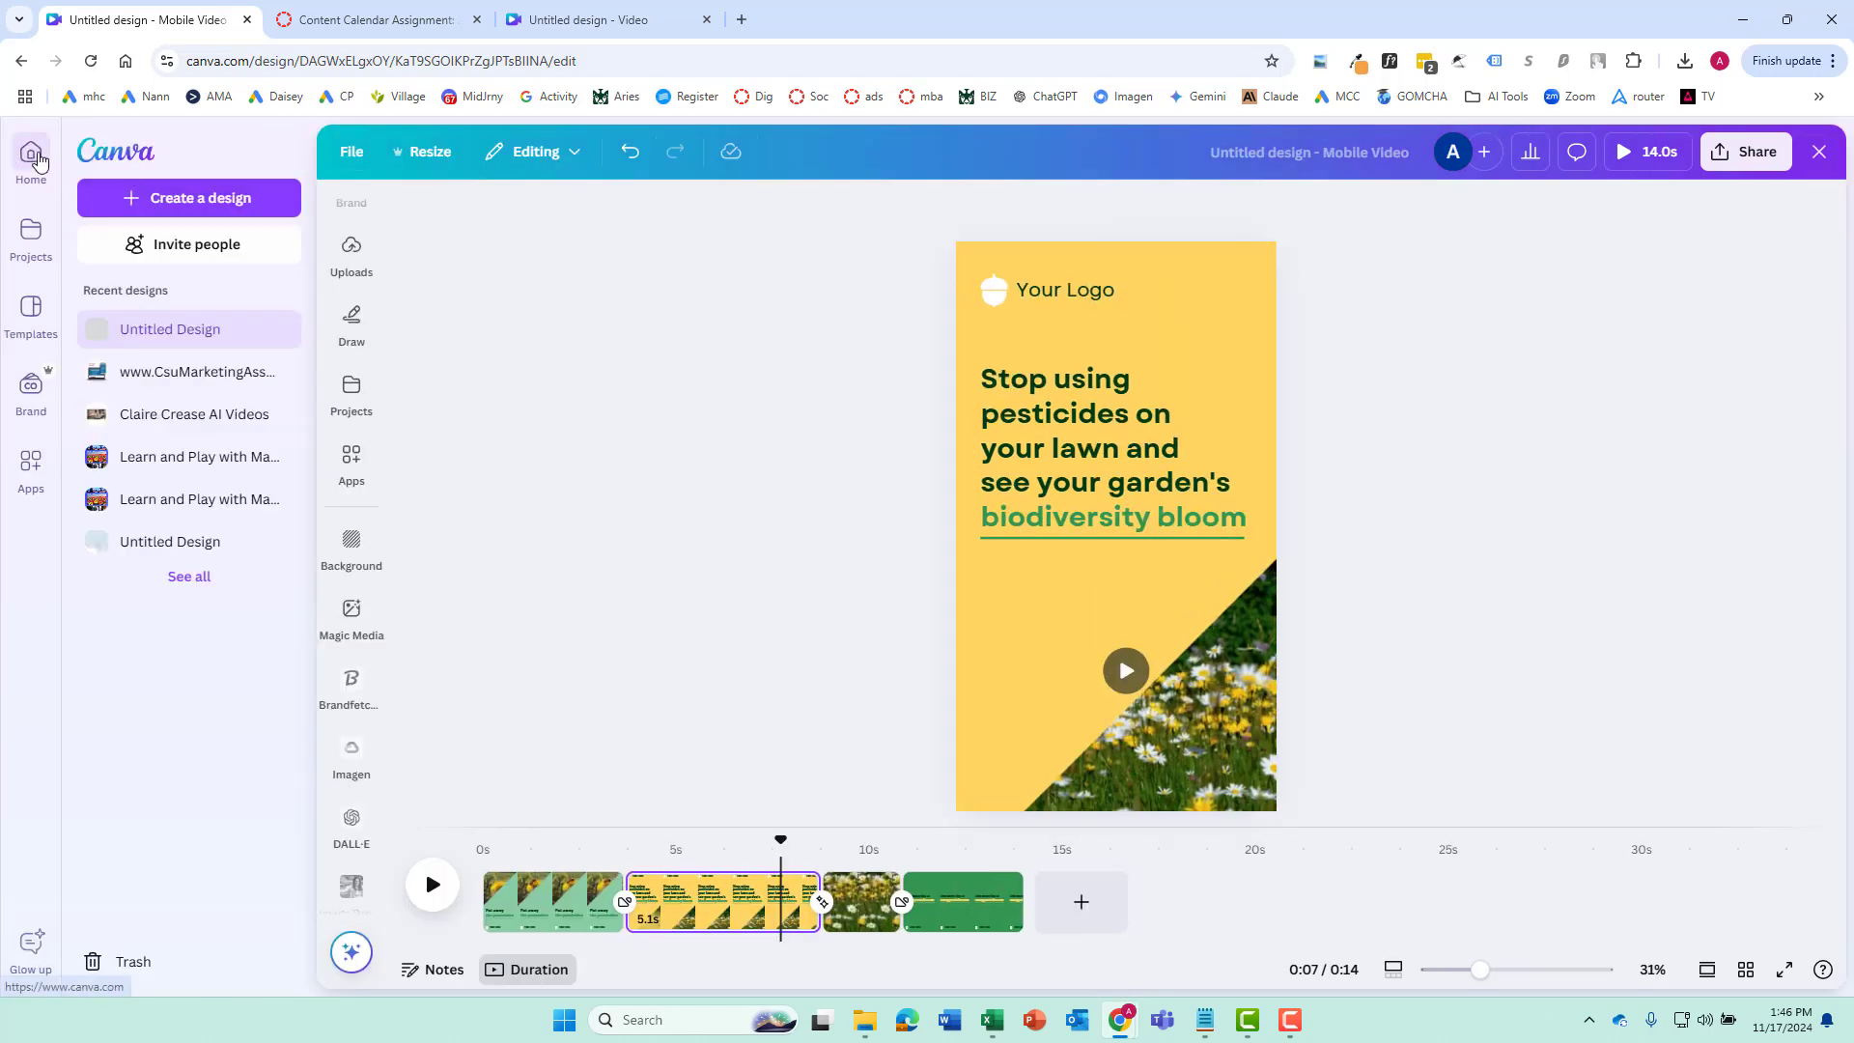
{"action": "left_click", "coordinate": [29, 155]}
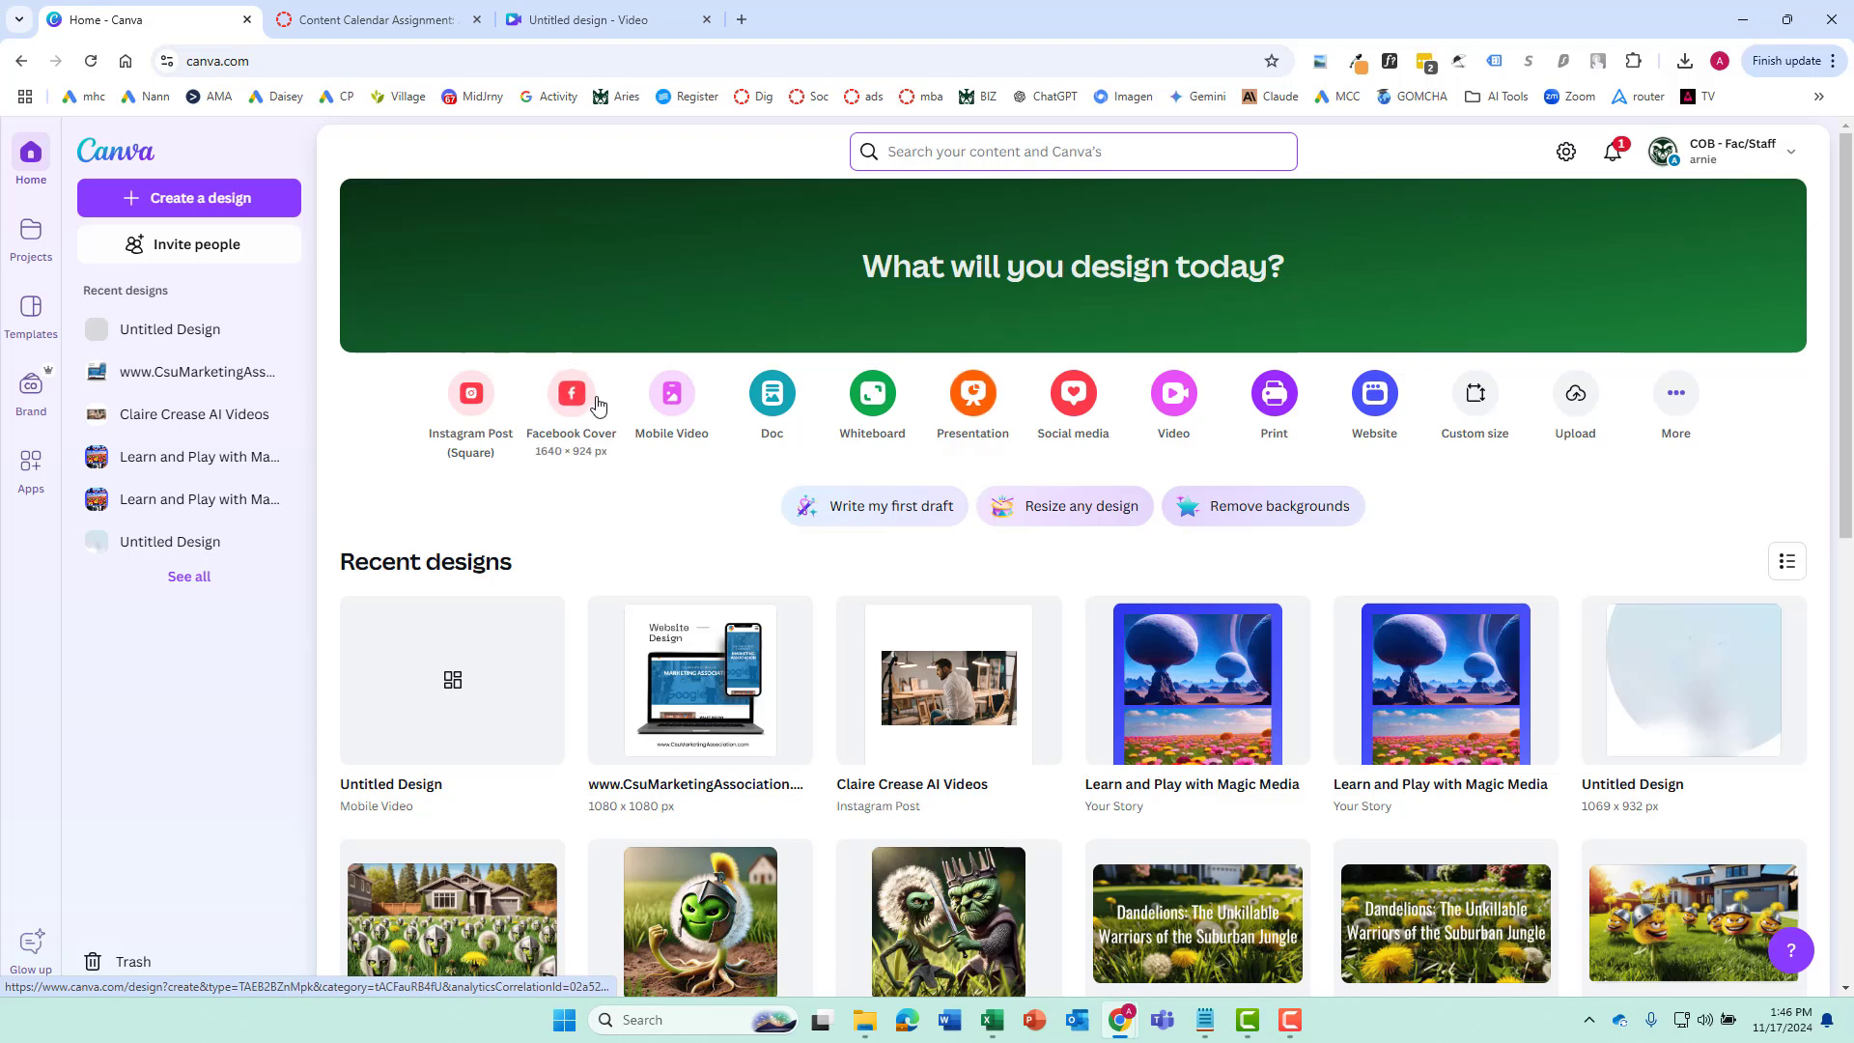
{"action": "left_click", "coordinate": [473, 405]}
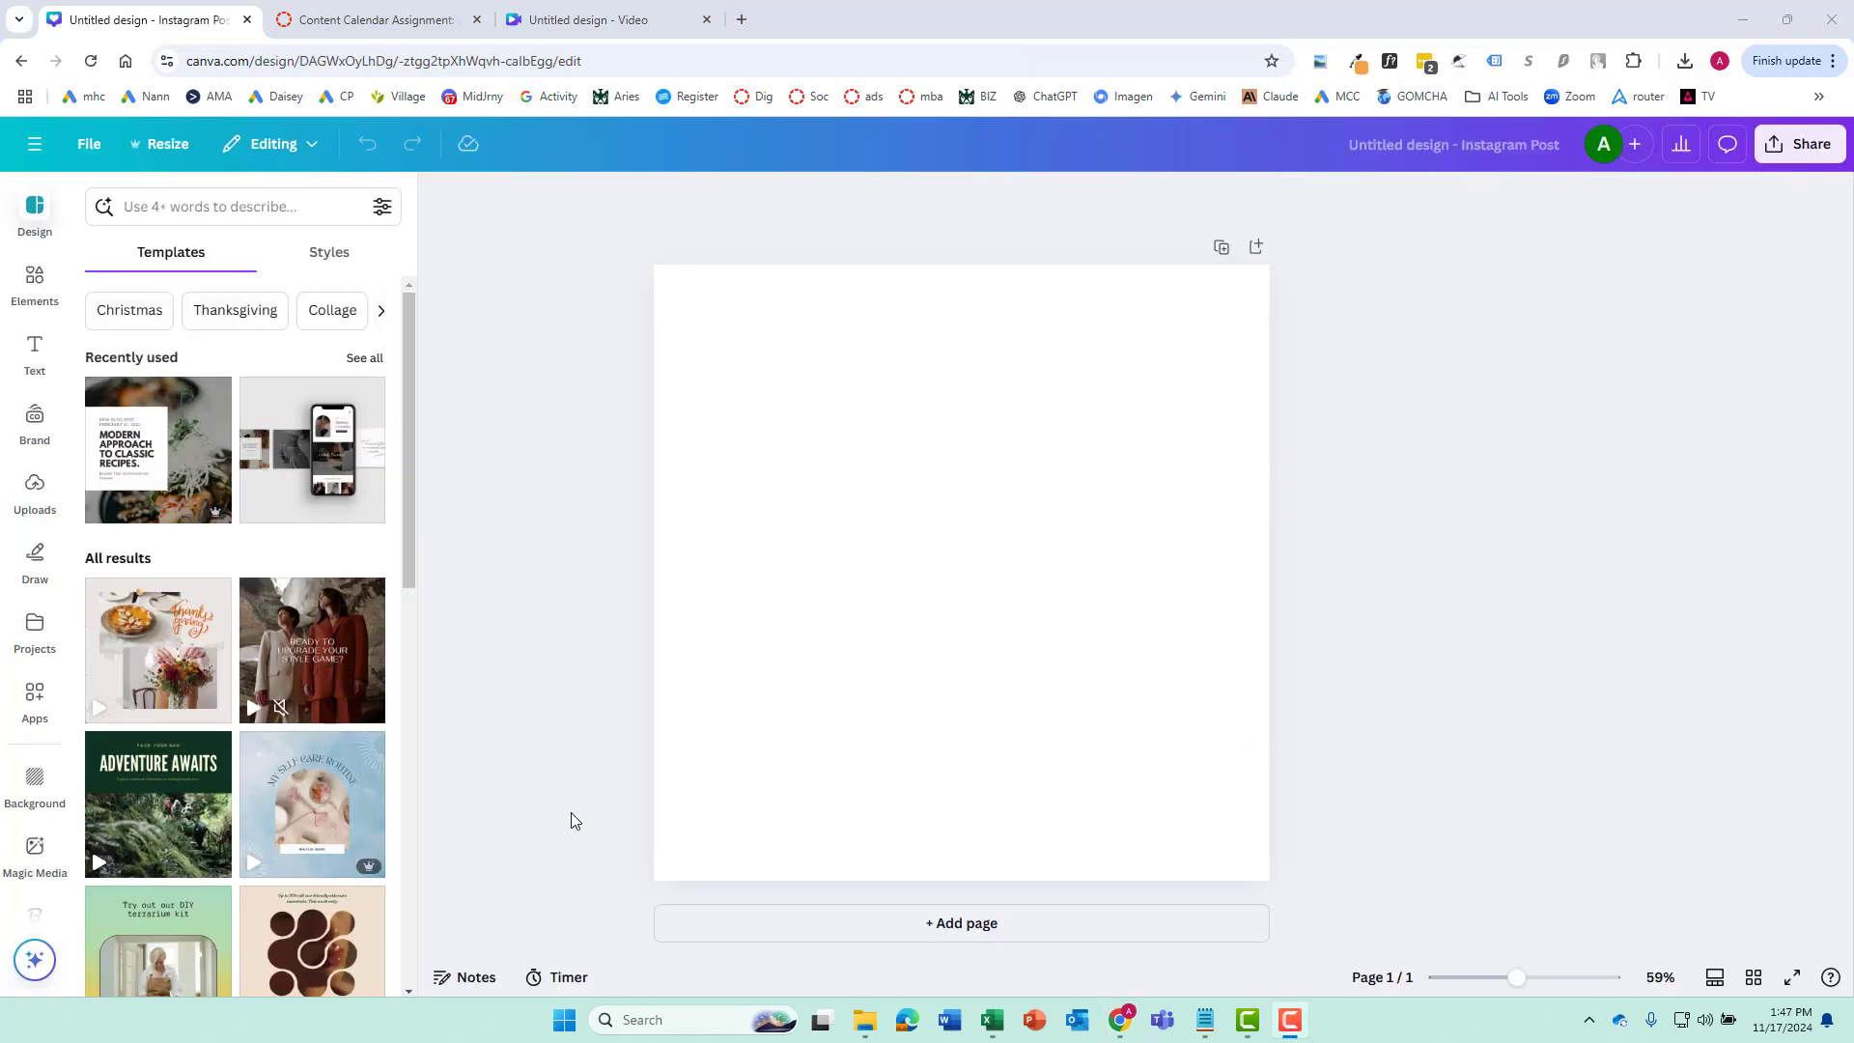
Browse the Instagram post templates, then search them for "coffee" and look through the results
{"action": "scroll", "coordinate": [287, 693], "scroll_direction": "down", "scroll_amount": 8}
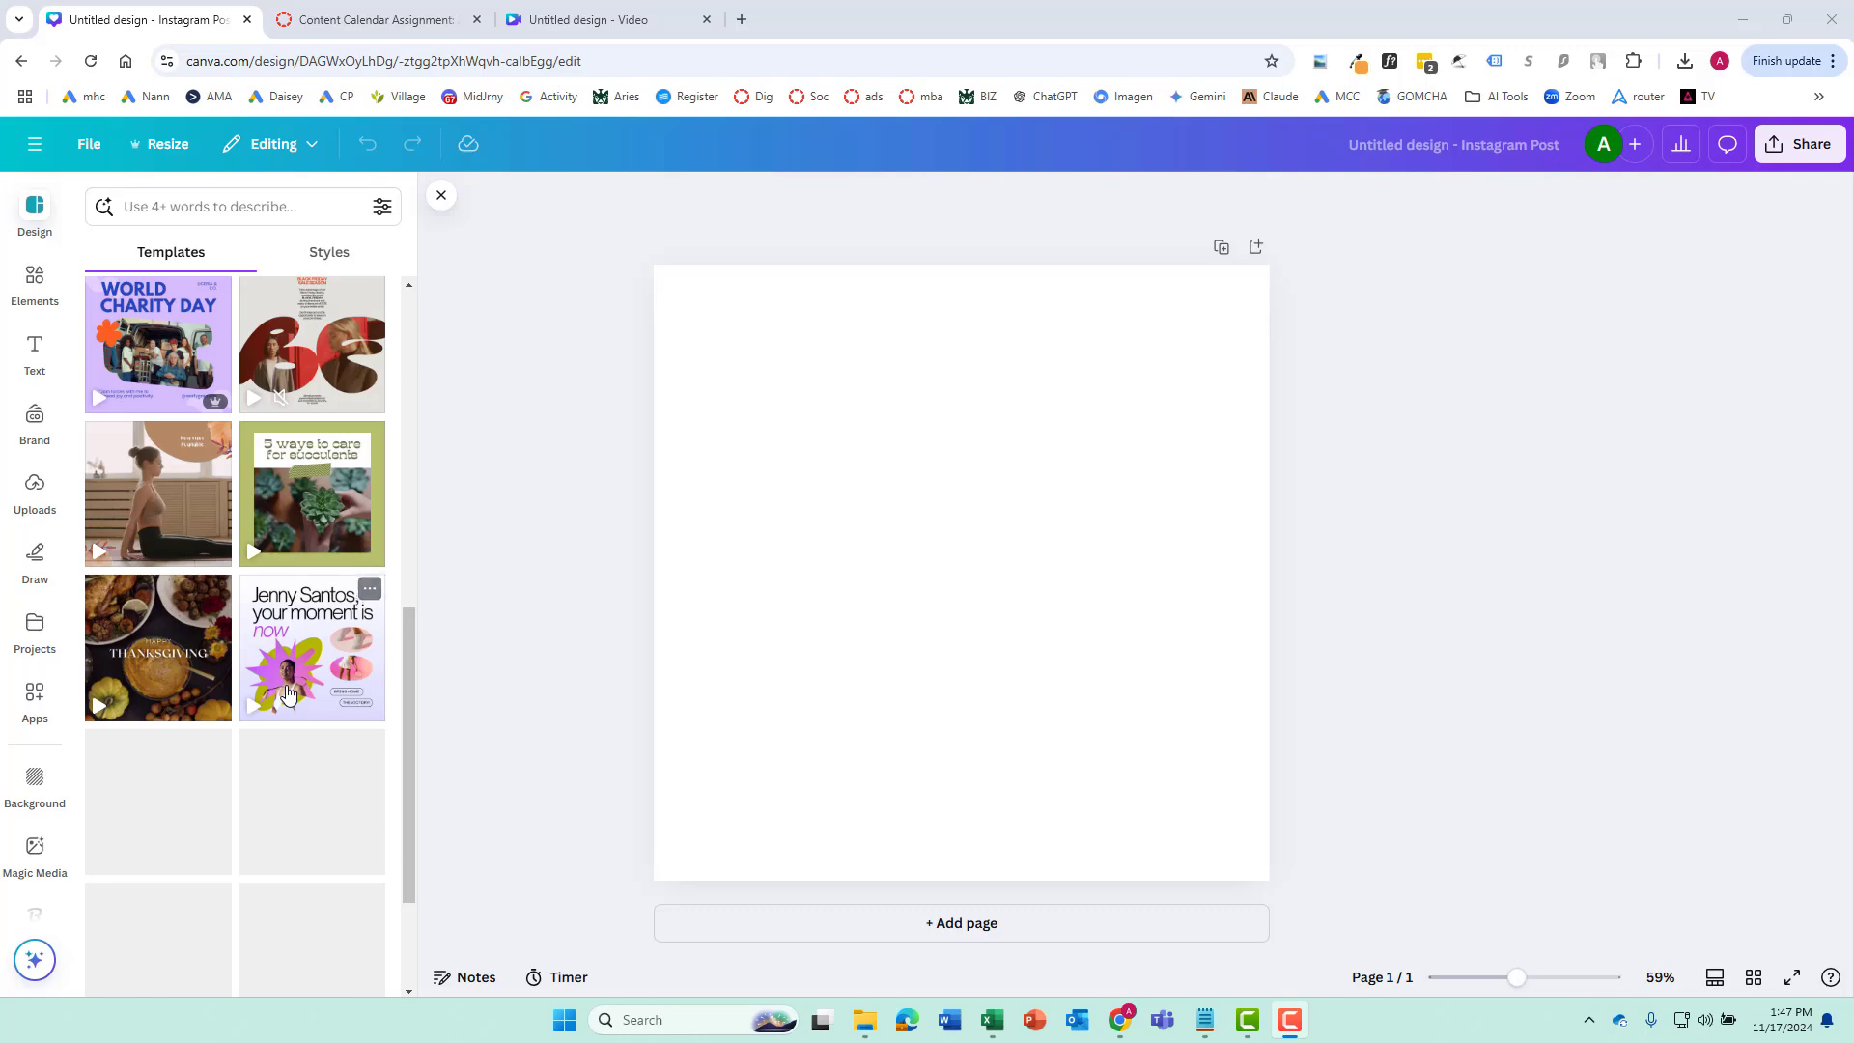
{"action": "scroll", "coordinate": [287, 693], "scroll_direction": "down", "scroll_amount": 2}
{"action": "scroll", "coordinate": [251, 579], "scroll_direction": "up", "scroll_amount": 5}
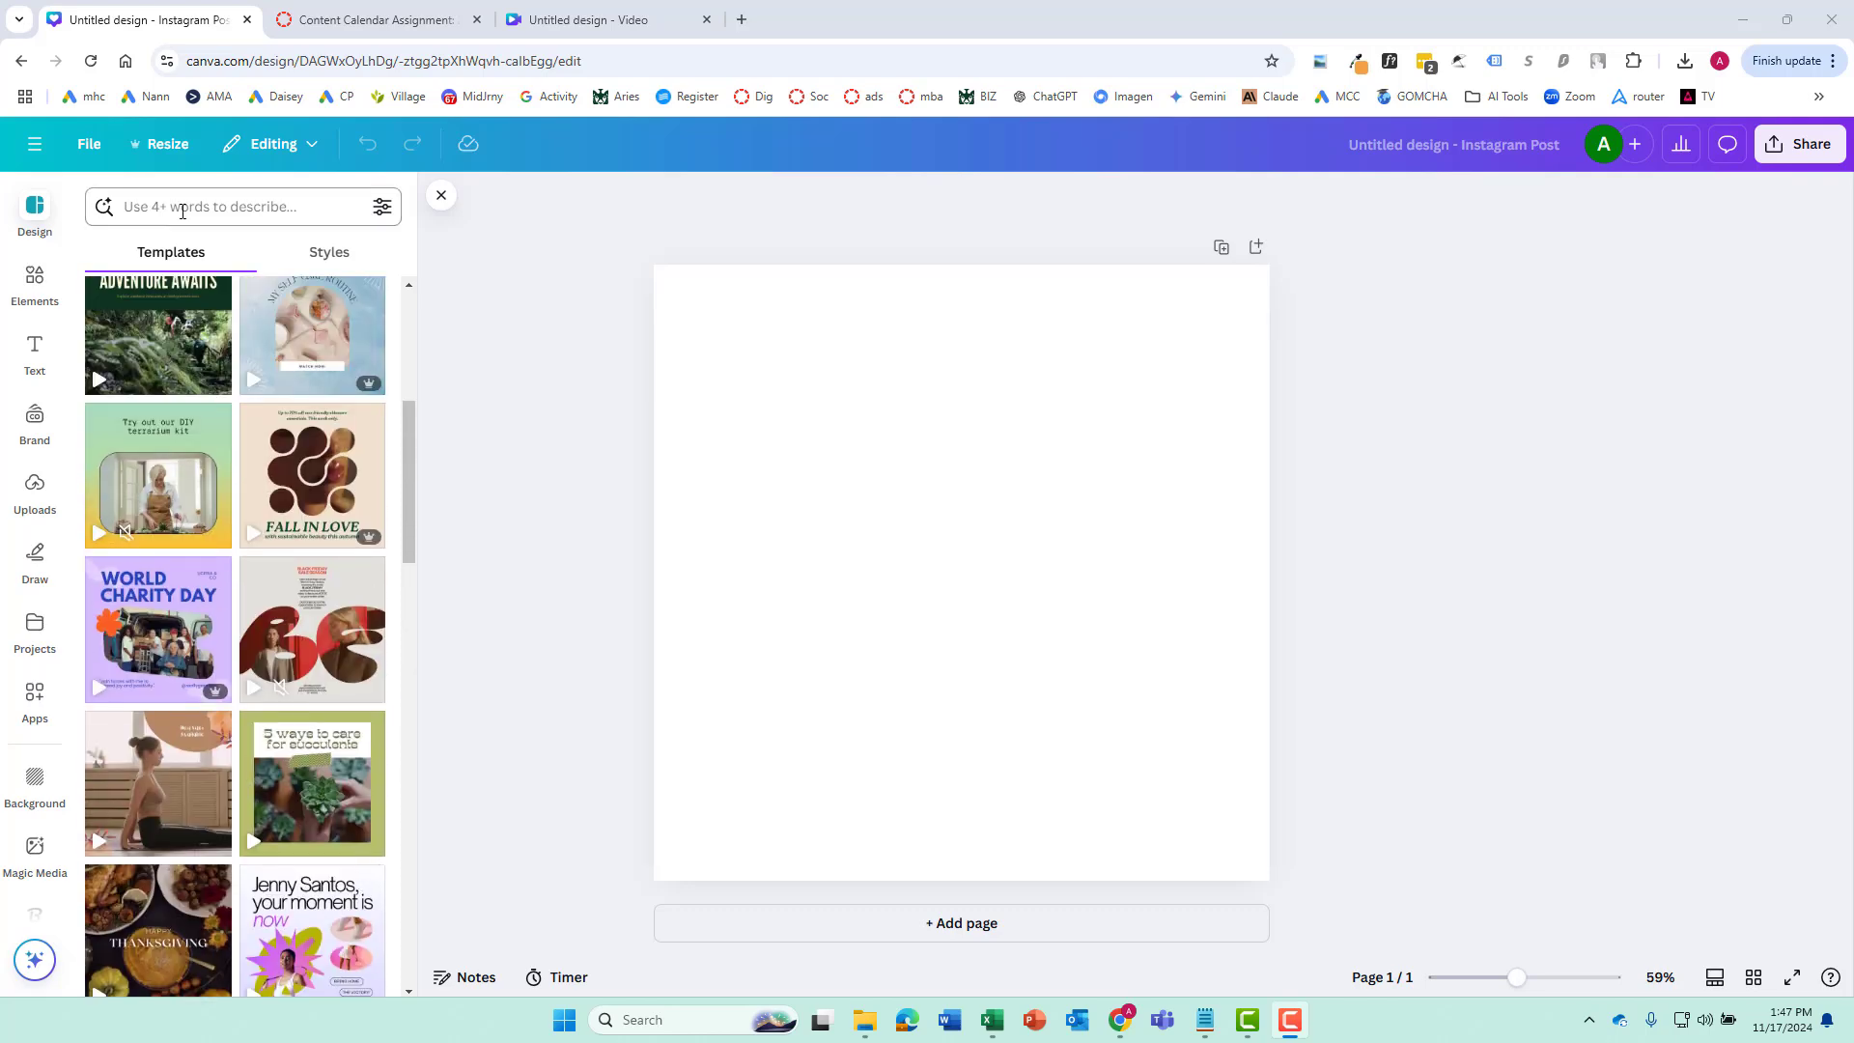
{"action": "left_click", "coordinate": [182, 210]}
{"action": "type", "text": "coffee"}
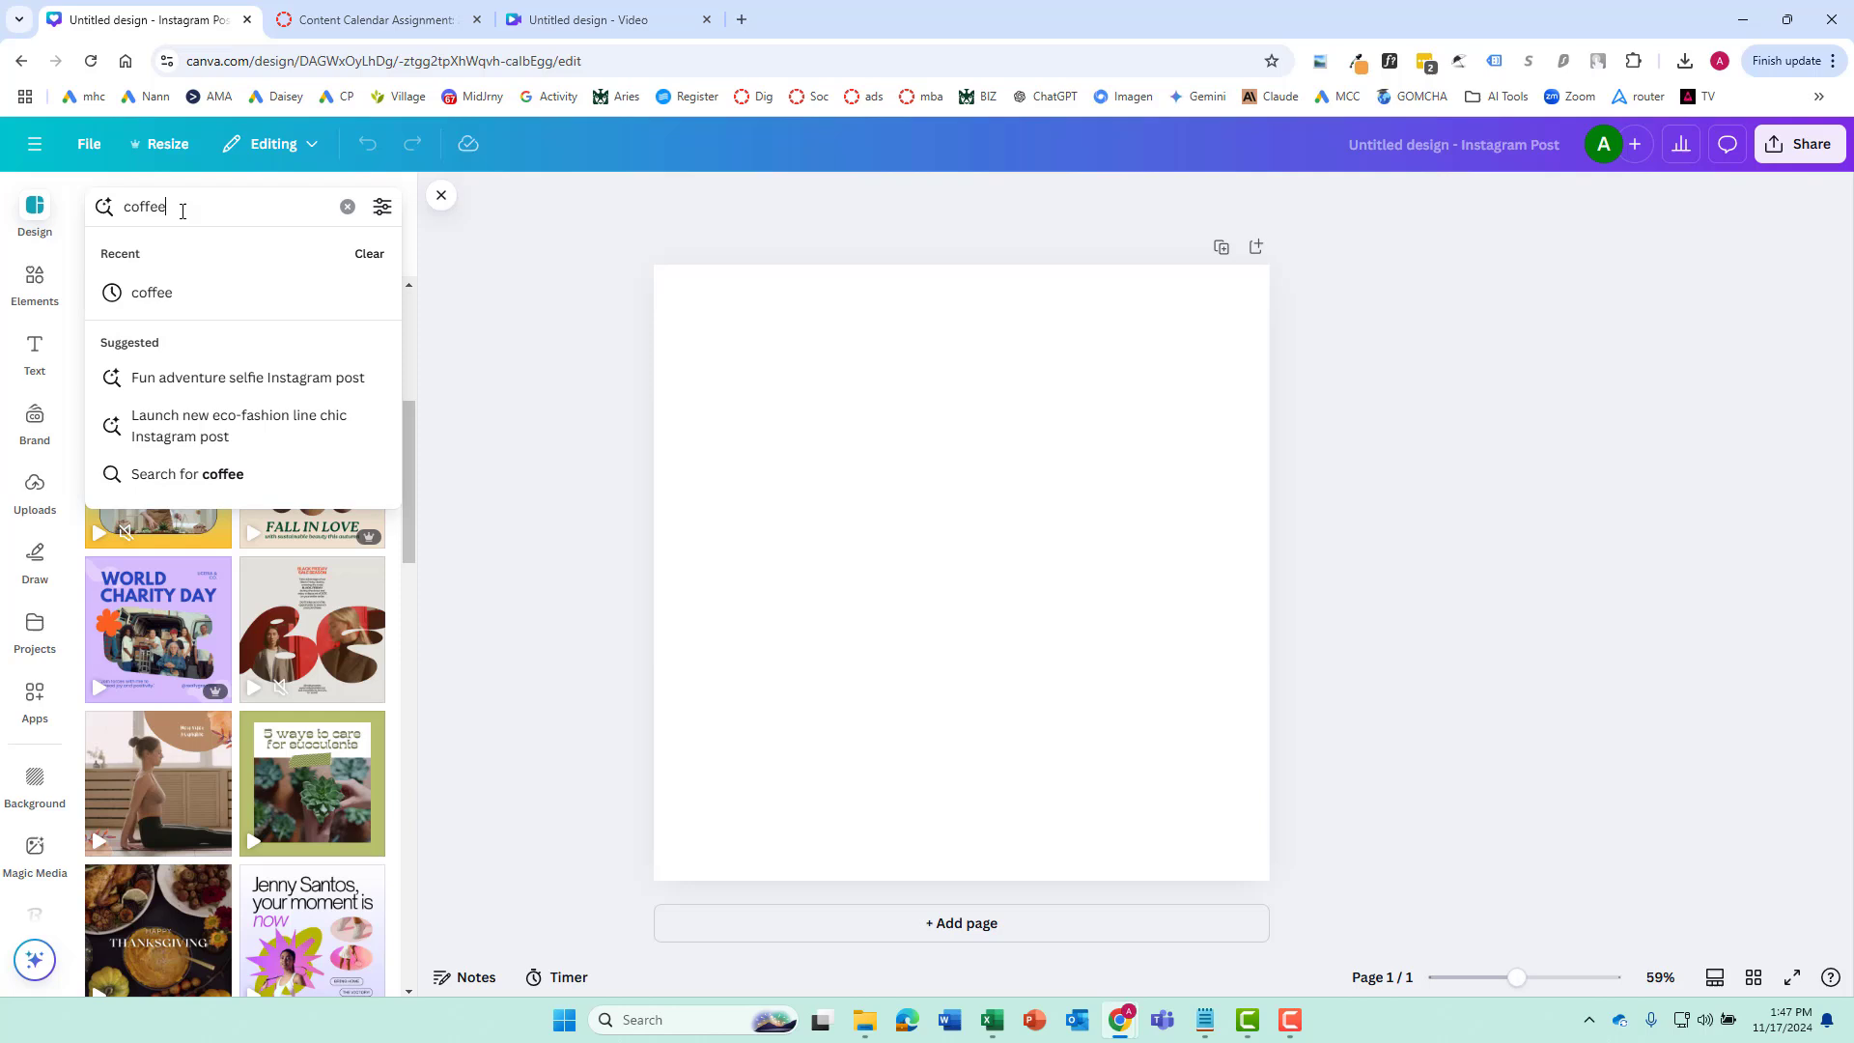
{"action": "key", "text": "Return"}
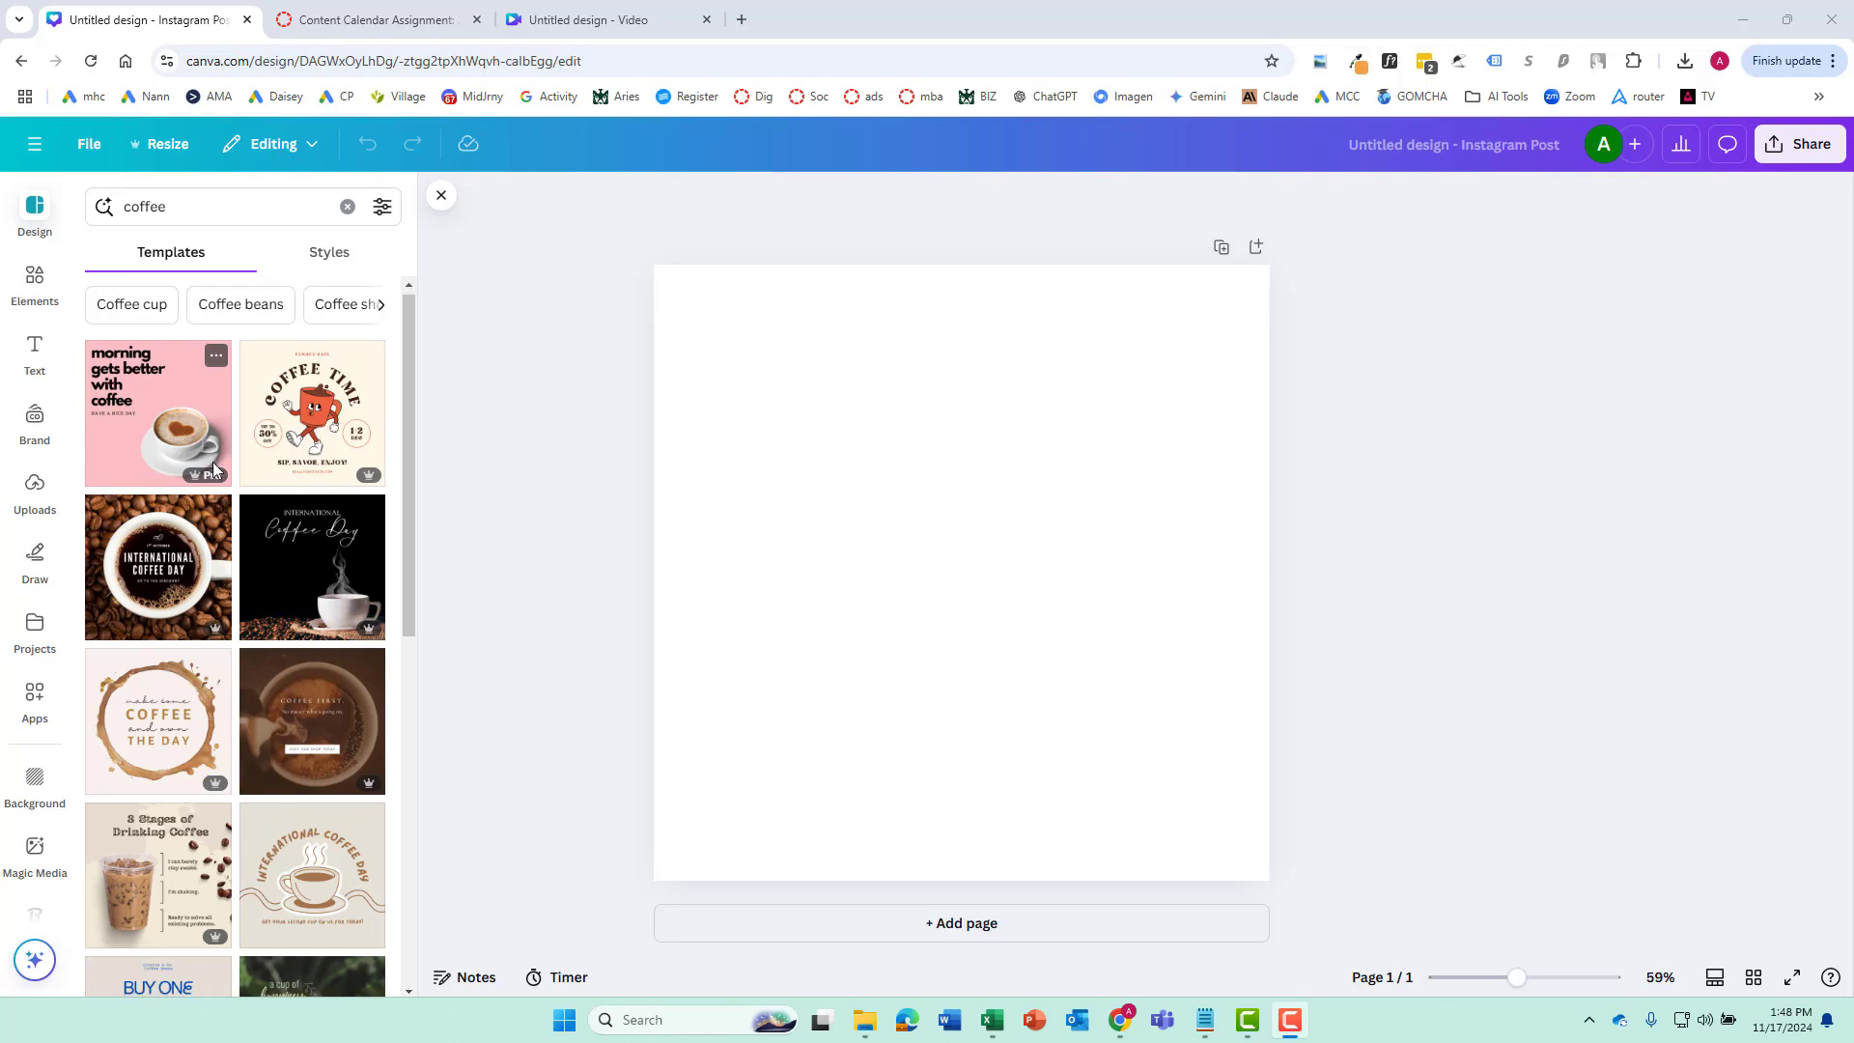
{"action": "scroll", "coordinate": [231, 473], "scroll_direction": "down", "scroll_amount": 5}
{"action": "scroll", "coordinate": [257, 483], "scroll_direction": "down", "scroll_amount": 4}
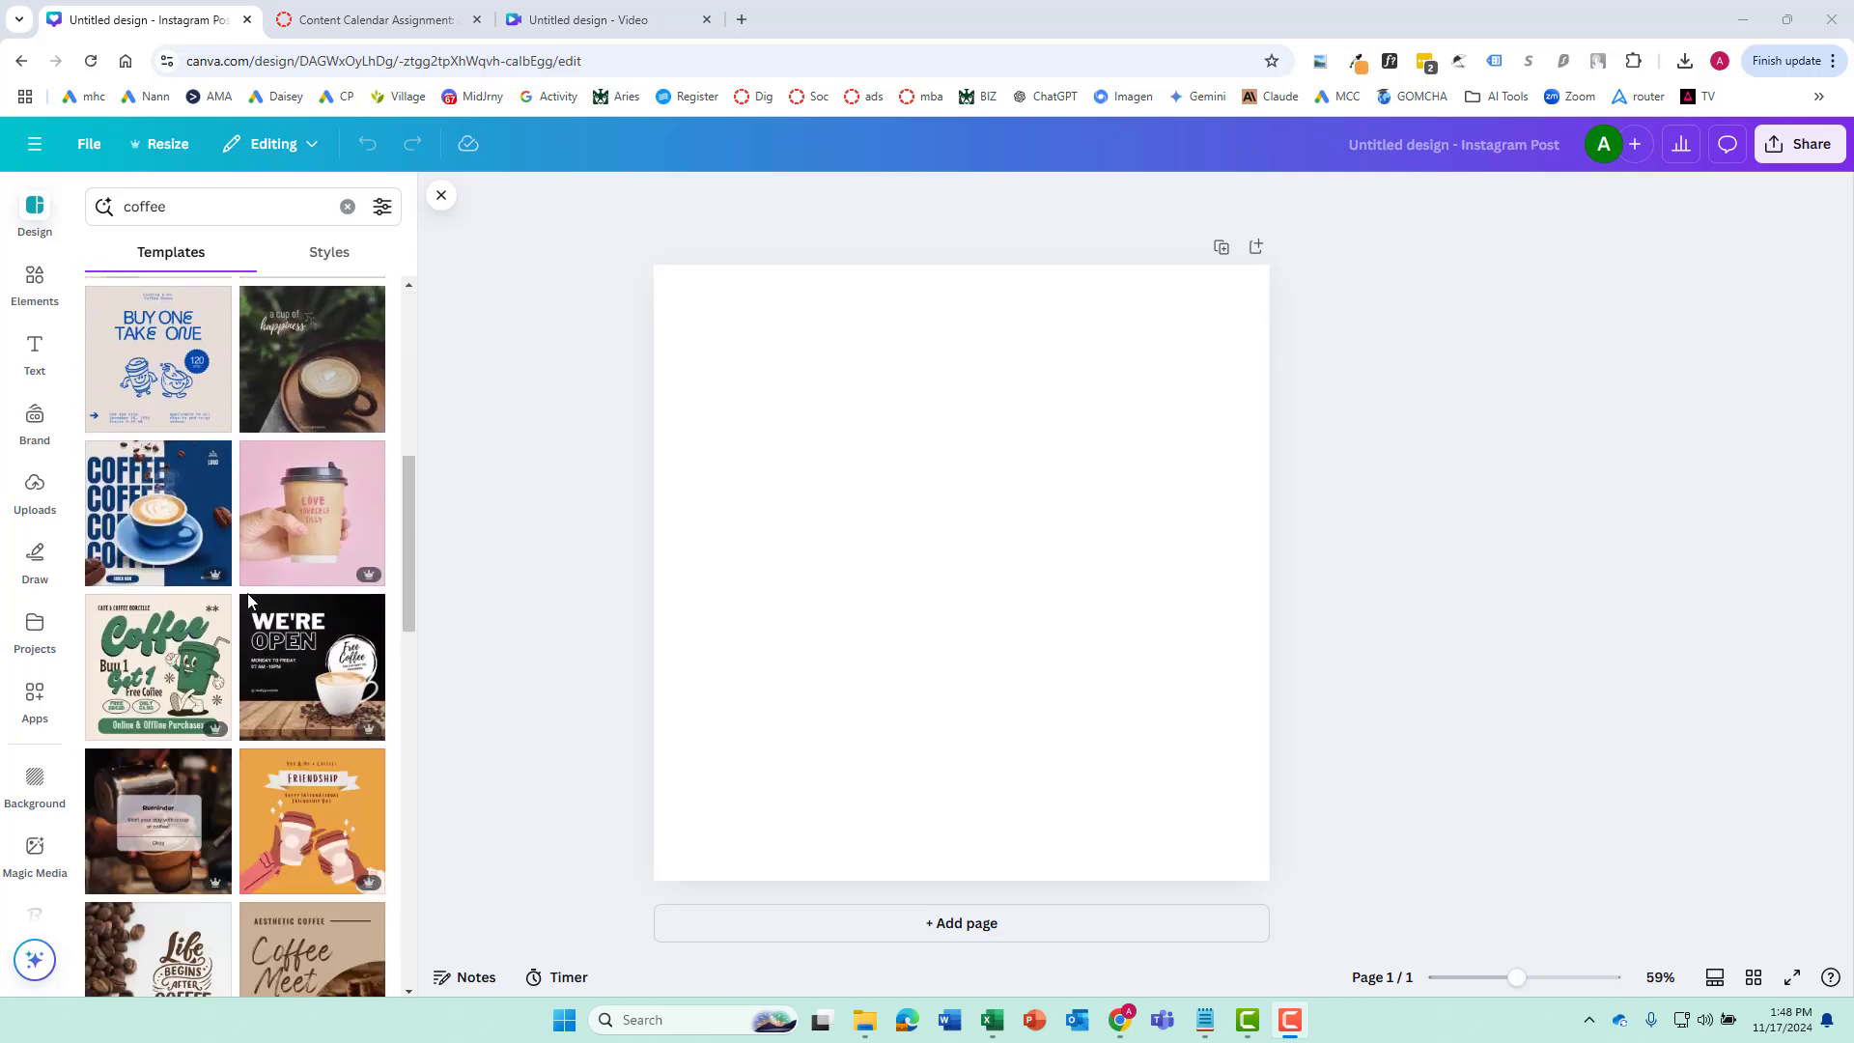
{"action": "scroll", "coordinate": [155, 673], "scroll_direction": "down", "scroll_amount": 2}
{"action": "scroll", "coordinate": [240, 665], "scroll_direction": "up", "scroll_amount": 10}
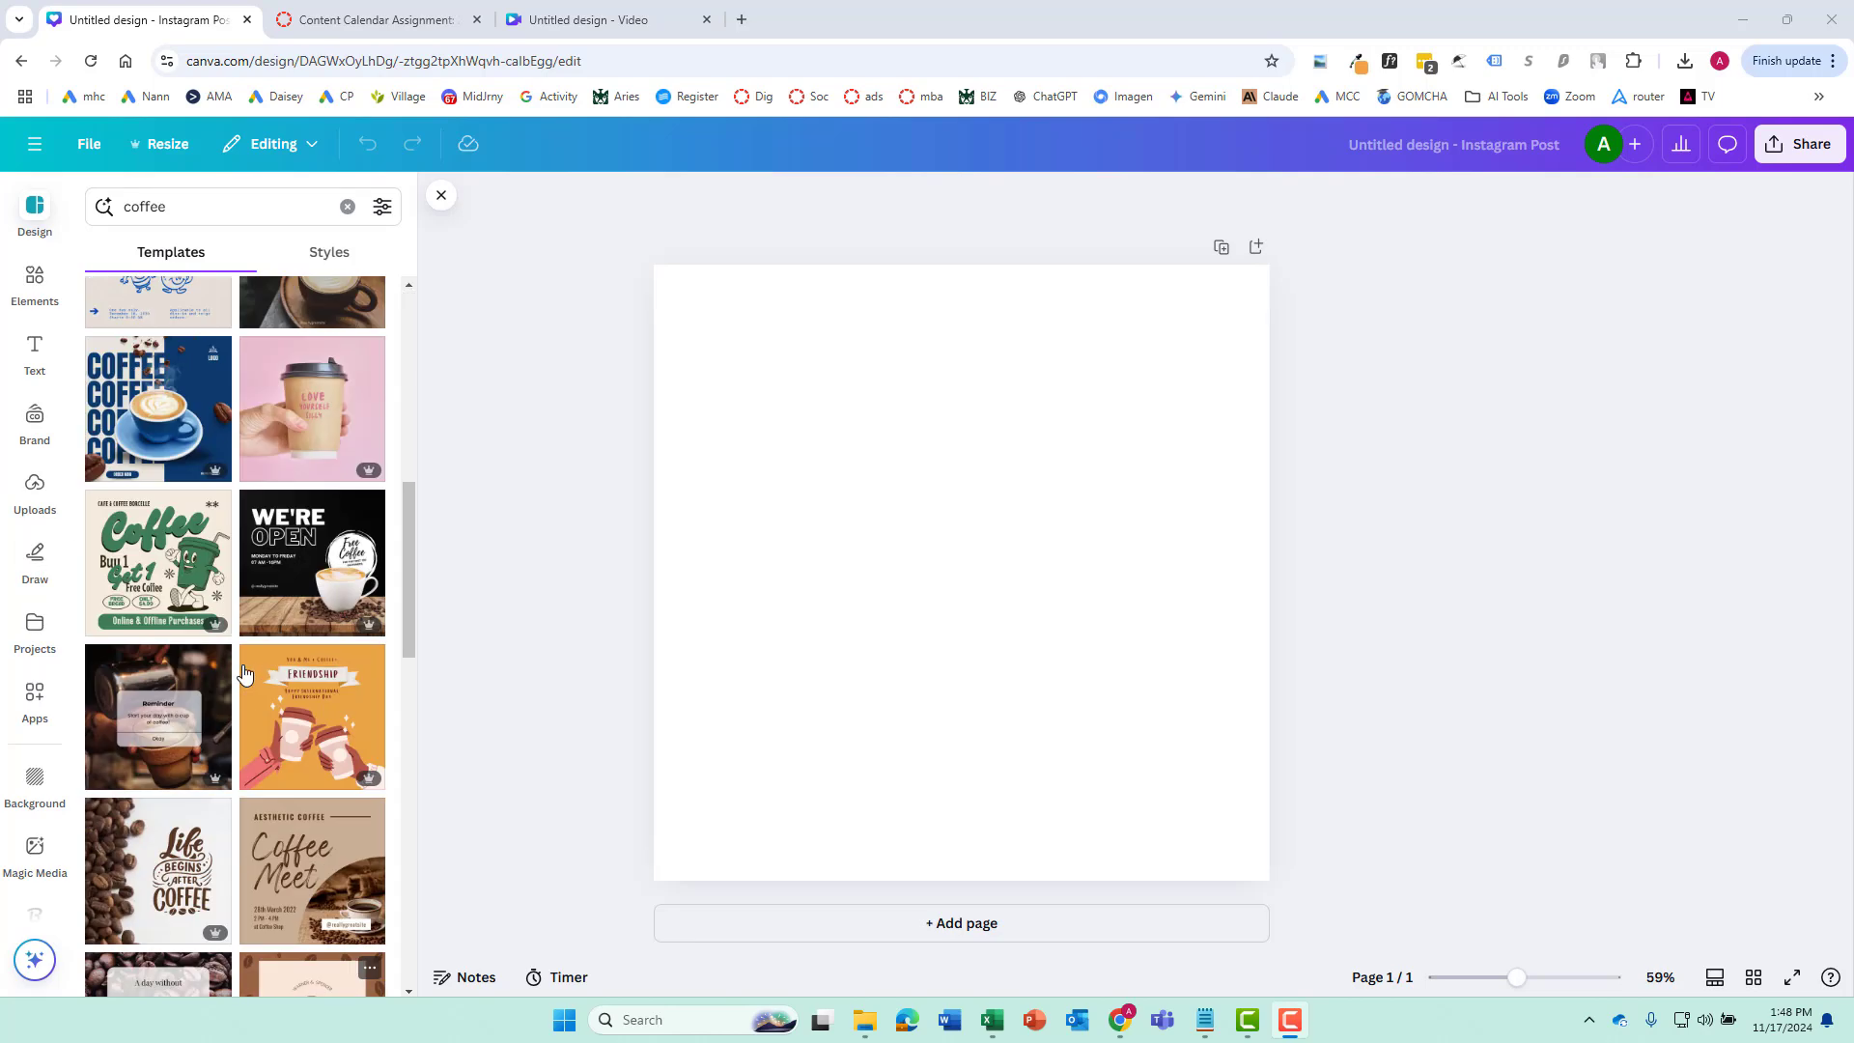
Search the templates for "new post" and apply the Pink Minimal New Blog Post Instagram Post template
{"action": "left_click", "coordinate": [347, 208]}
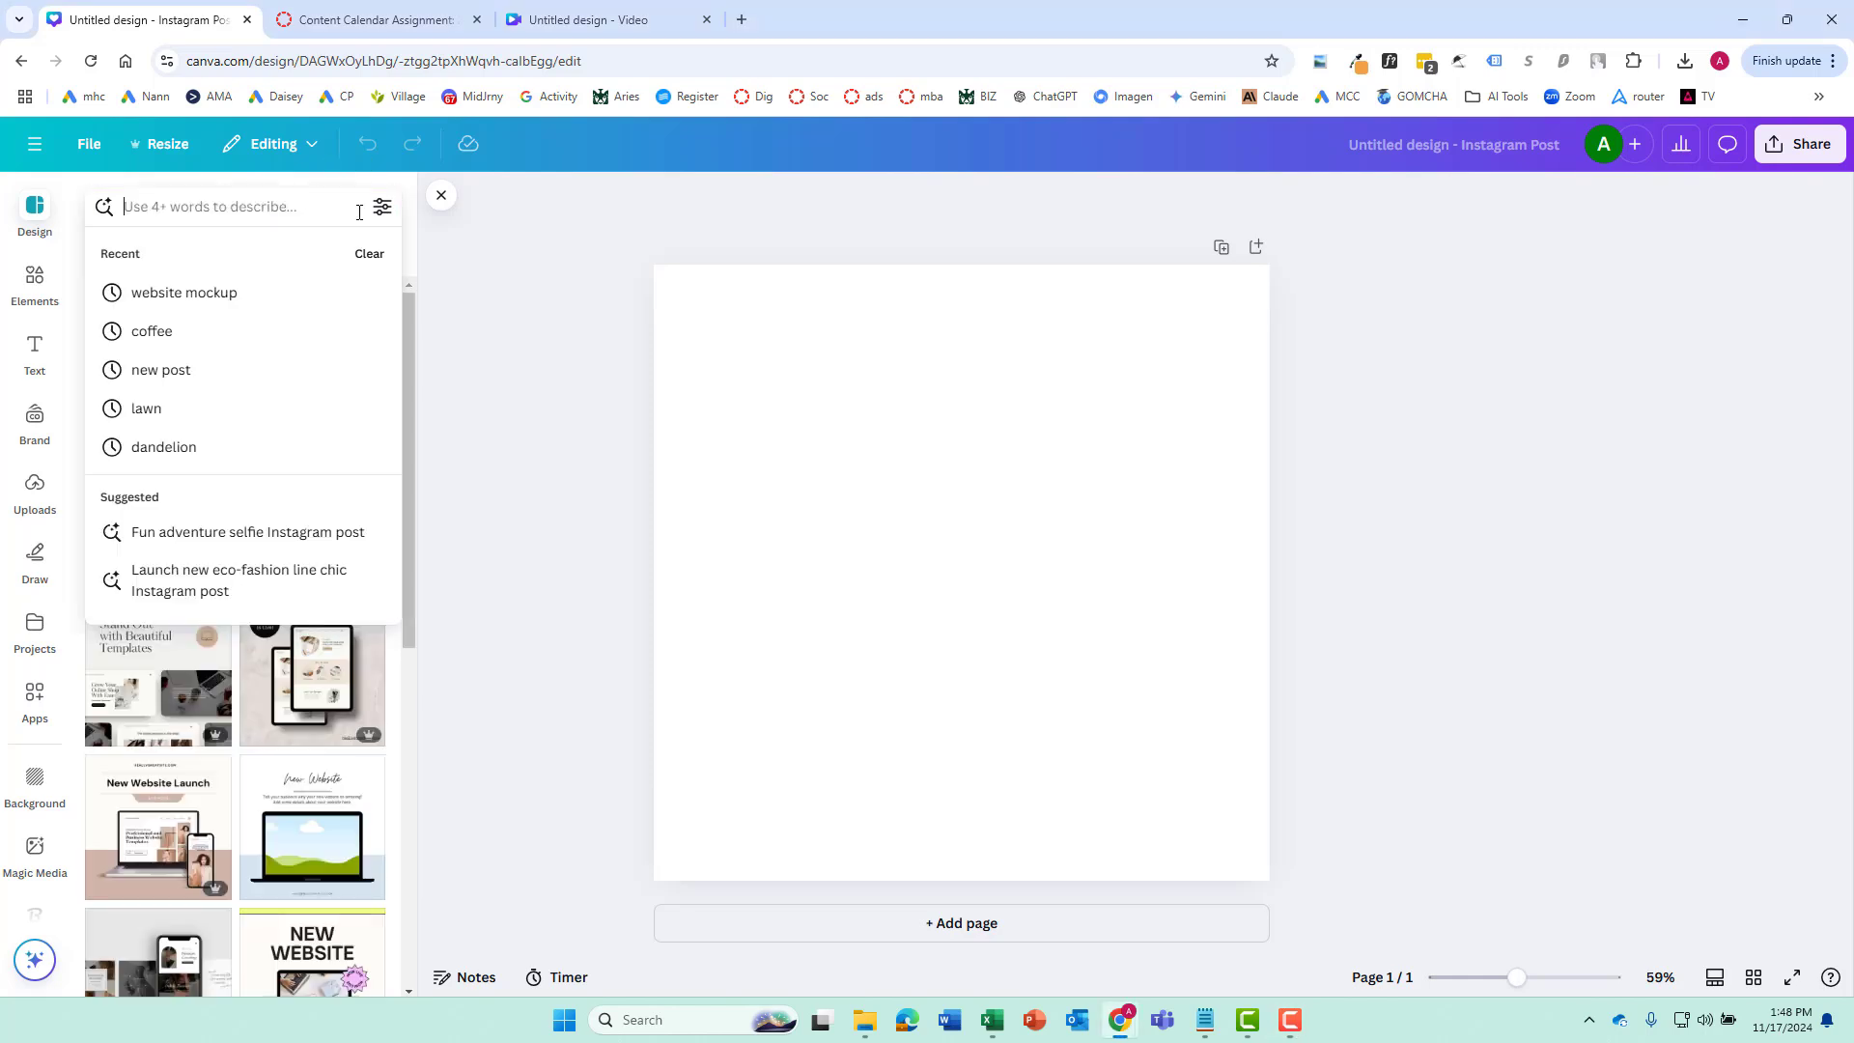
{"action": "left_click", "coordinate": [154, 372]}
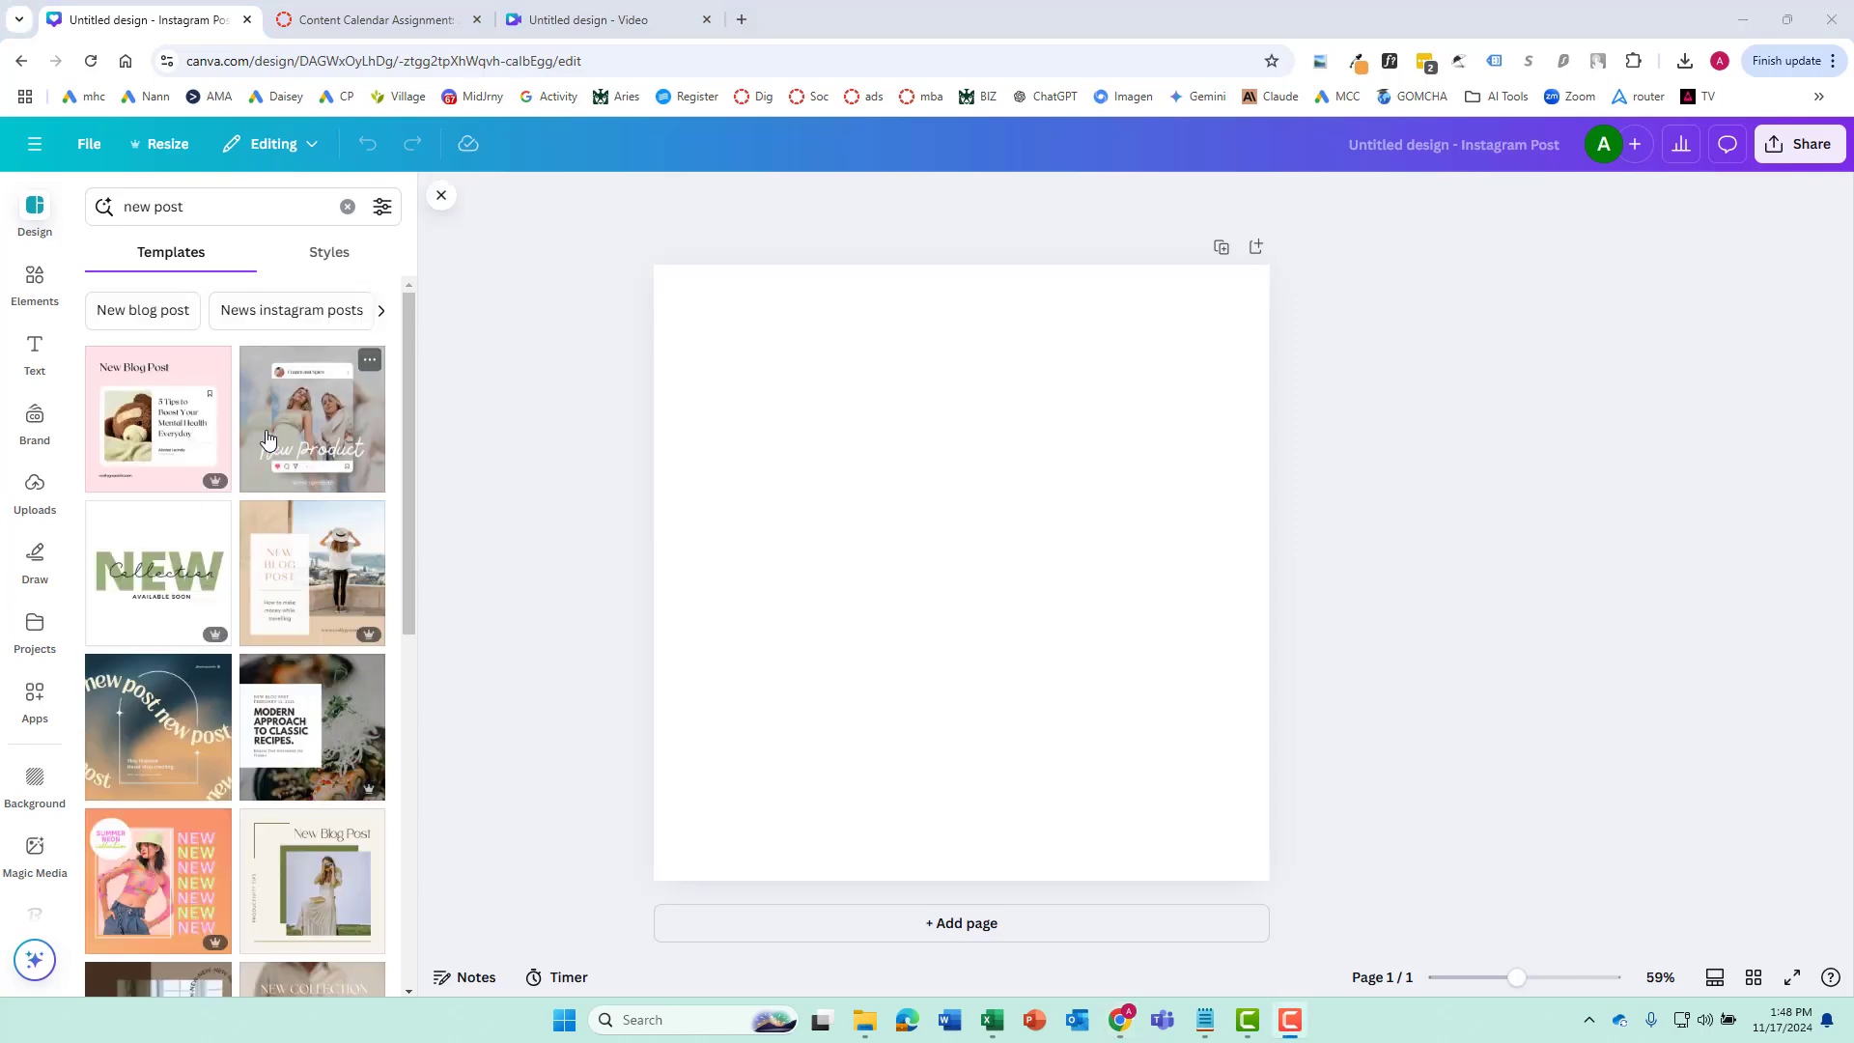
{"action": "scroll", "coordinate": [193, 618], "scroll_direction": "down", "scroll_amount": 4}
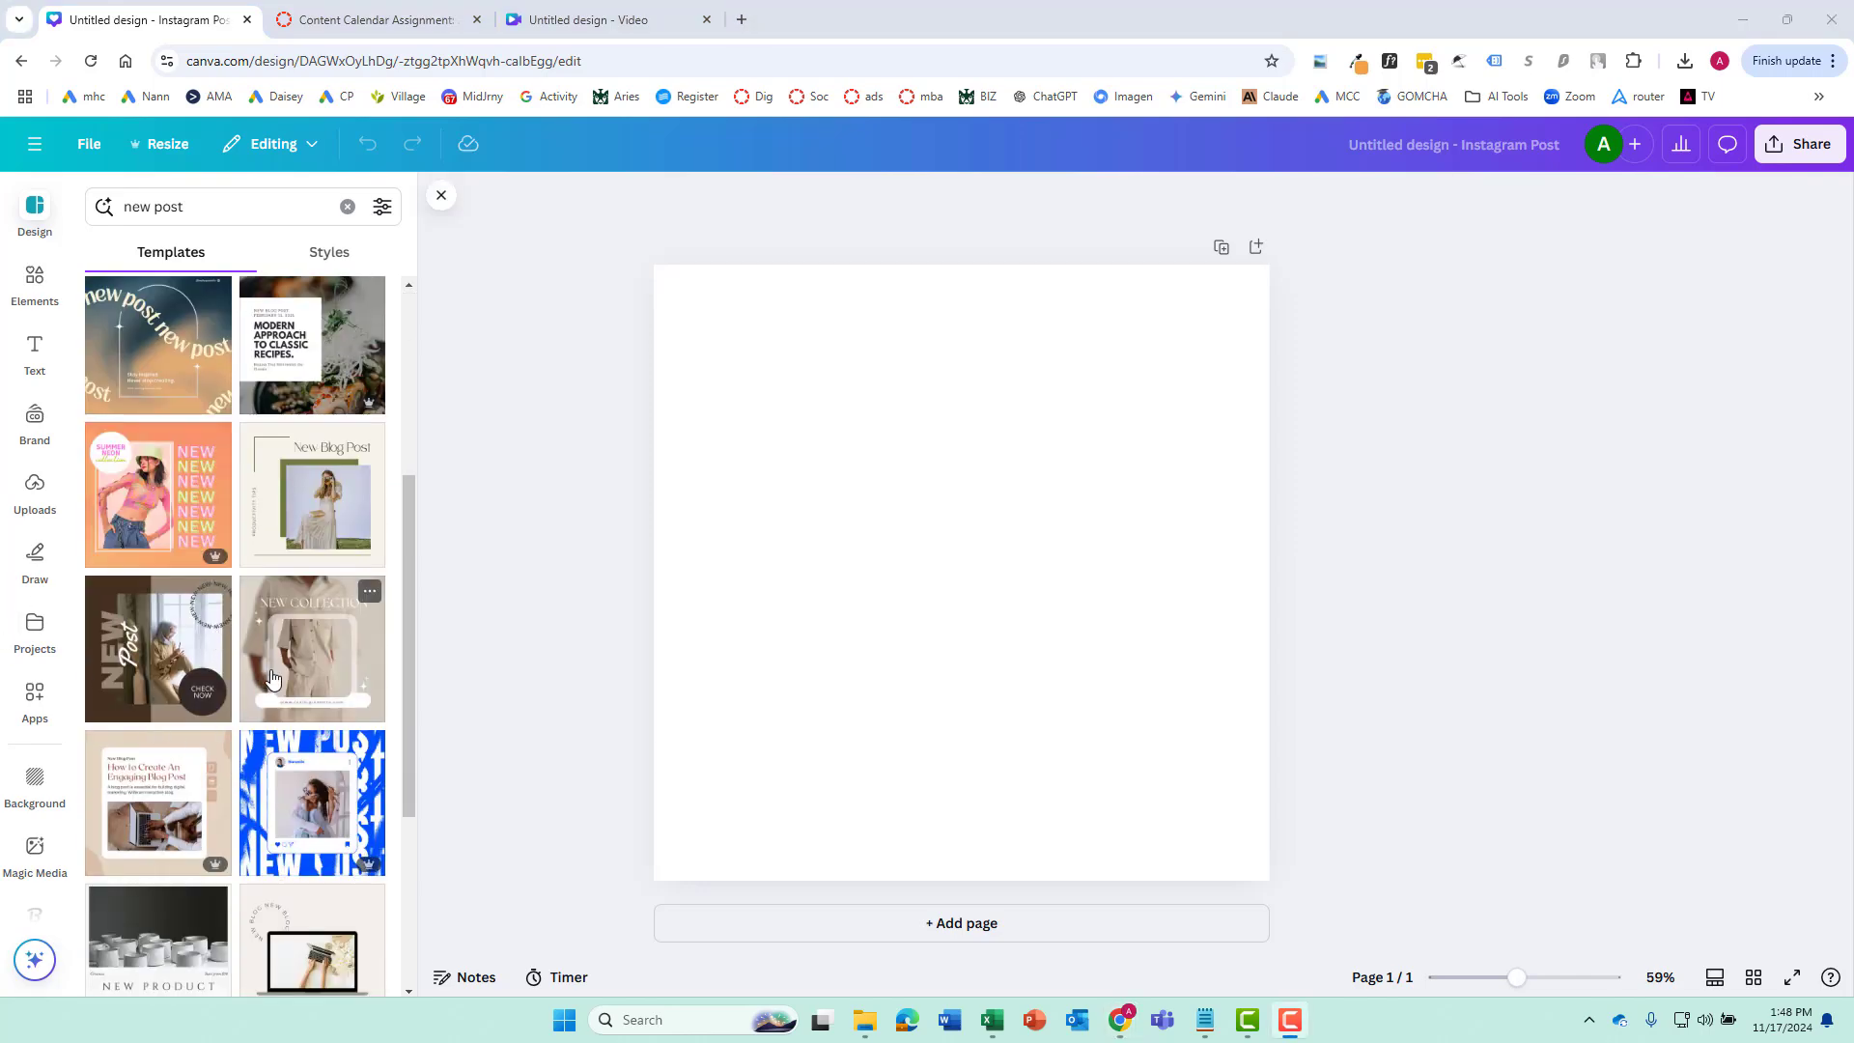
{"action": "scroll", "coordinate": [275, 679], "scroll_direction": "down", "scroll_amount": 4}
{"action": "scroll", "coordinate": [304, 685], "scroll_direction": "up", "scroll_amount": 4}
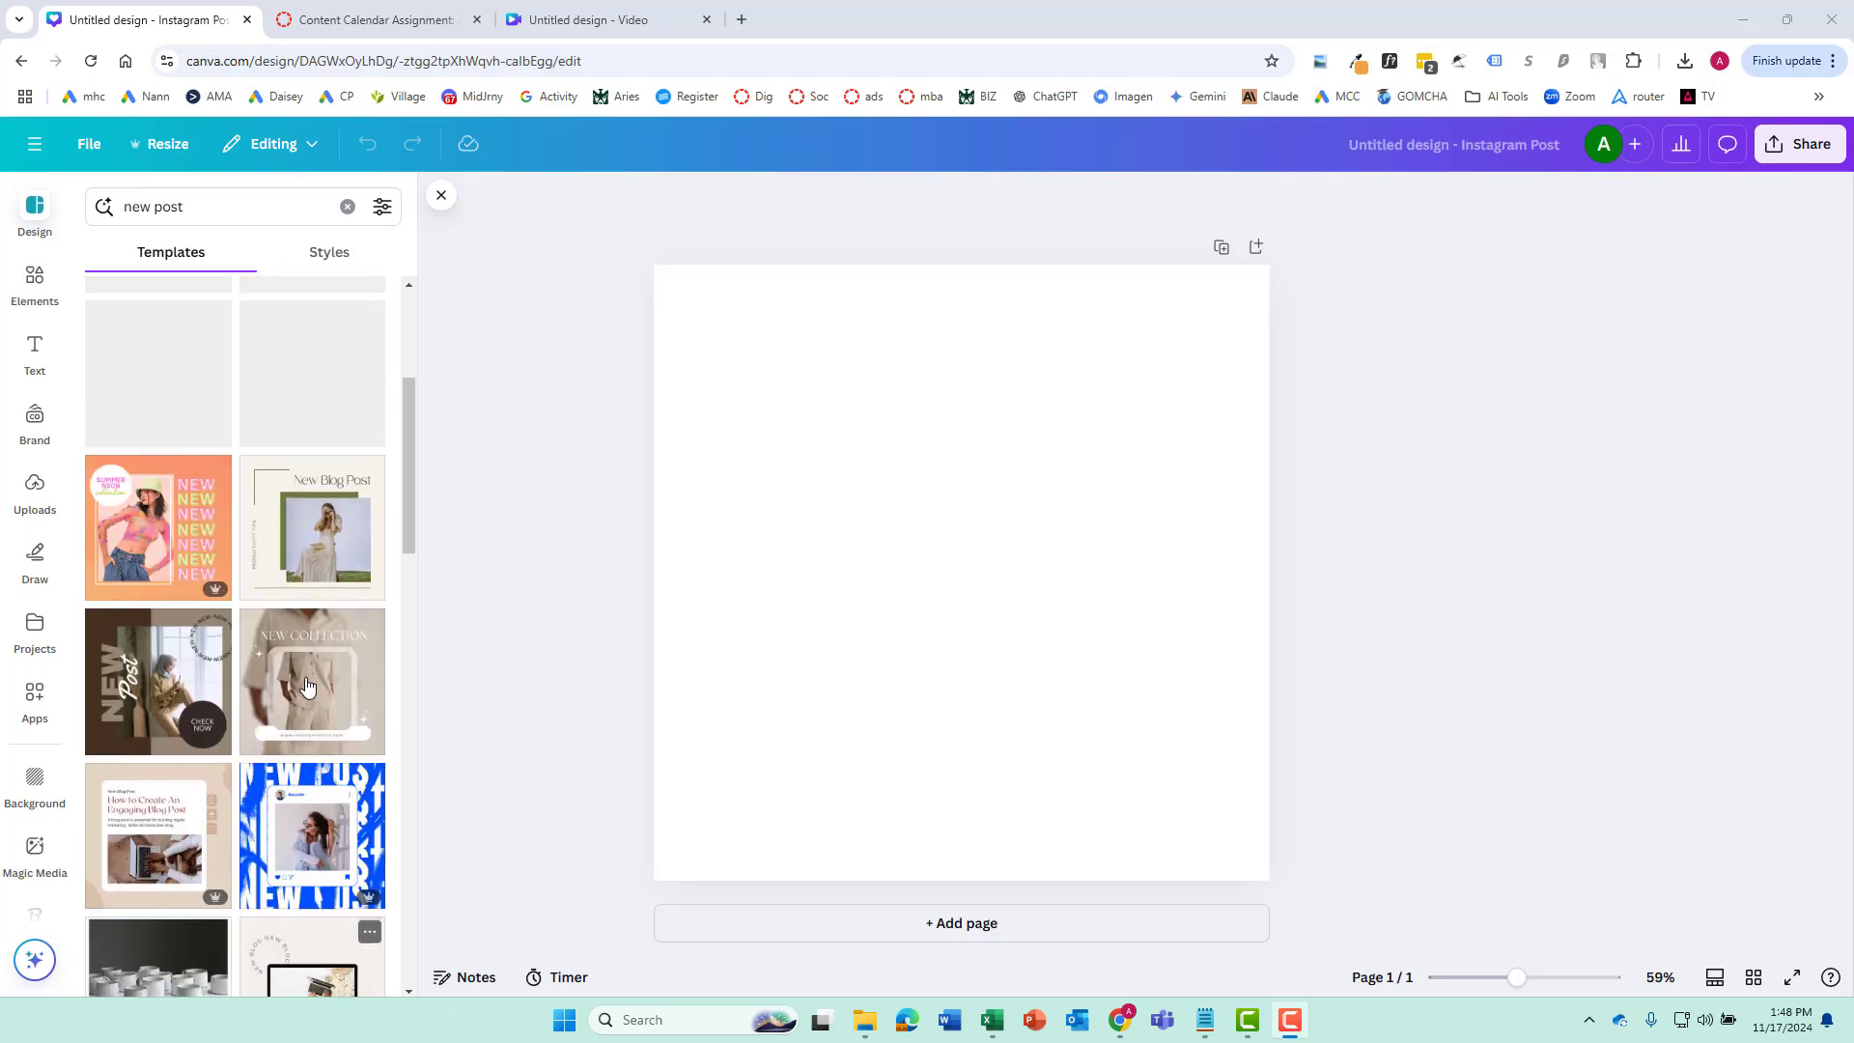
{"action": "scroll", "coordinate": [306, 684], "scroll_direction": "up", "scroll_amount": 4}
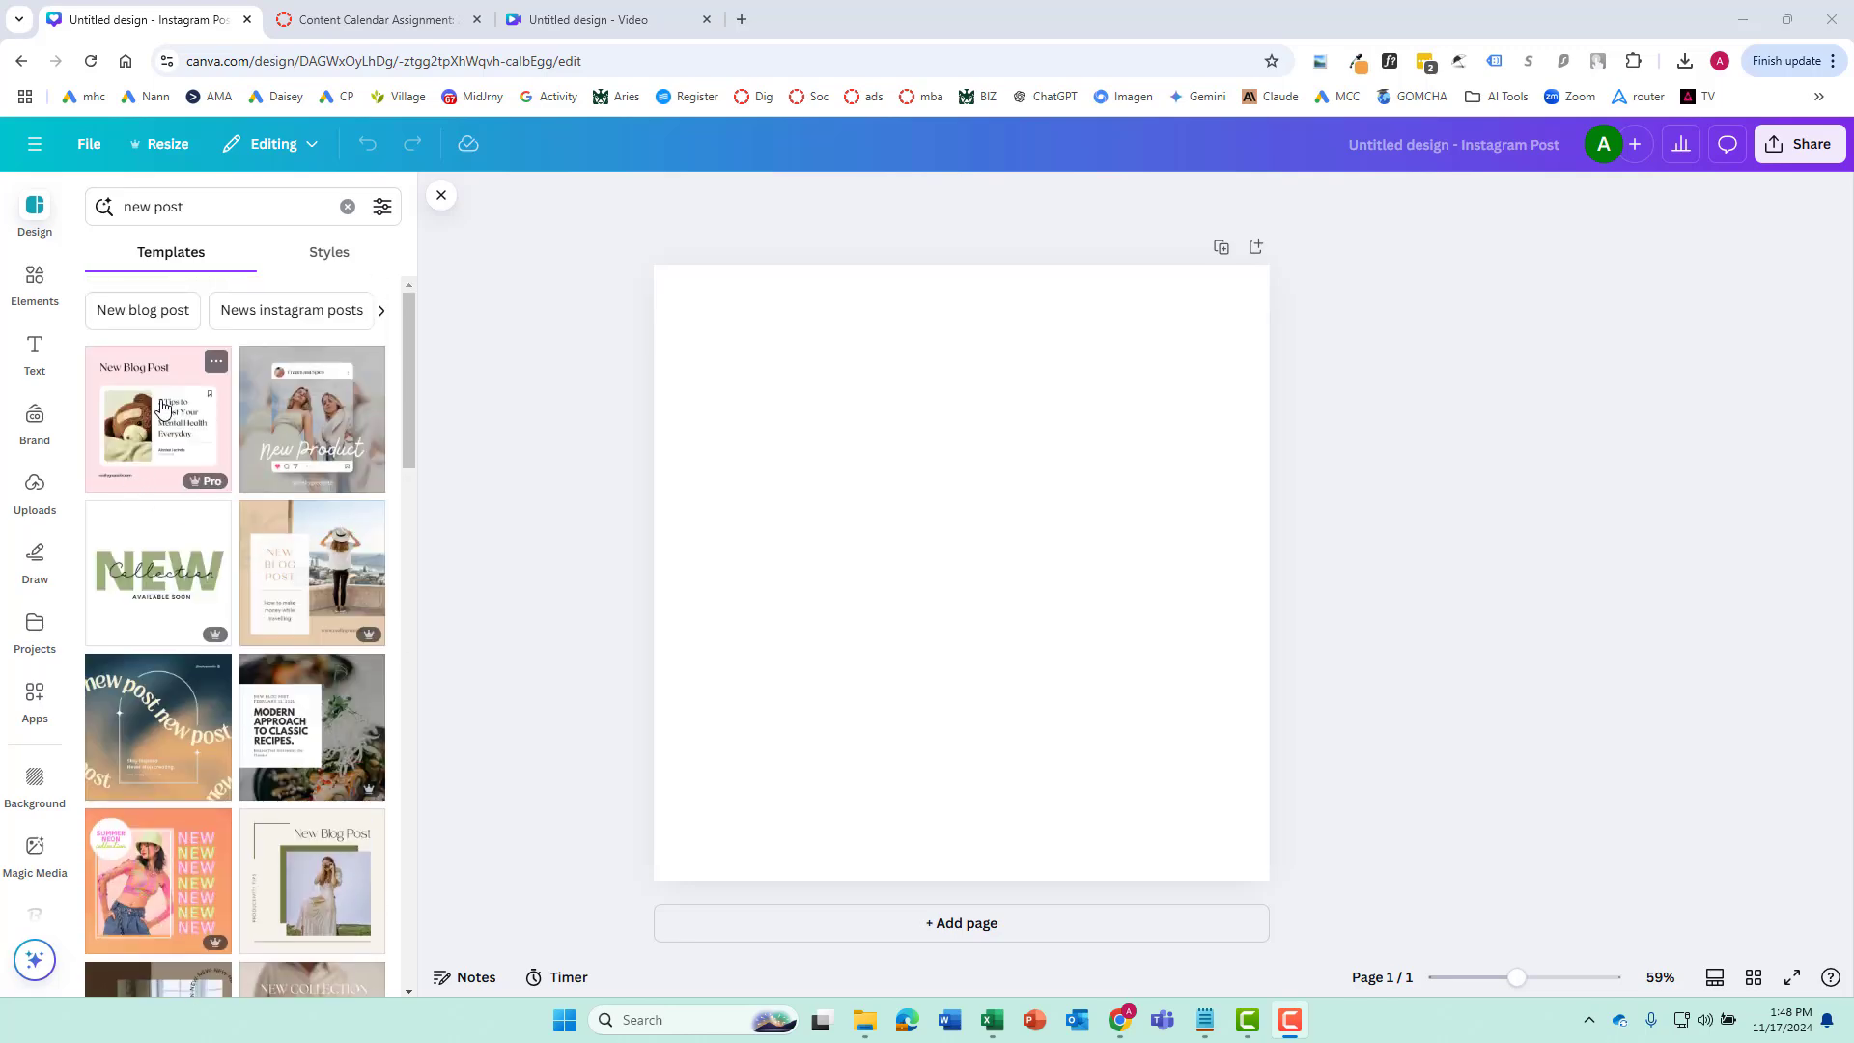
{"action": "left_click", "coordinate": [133, 380]}
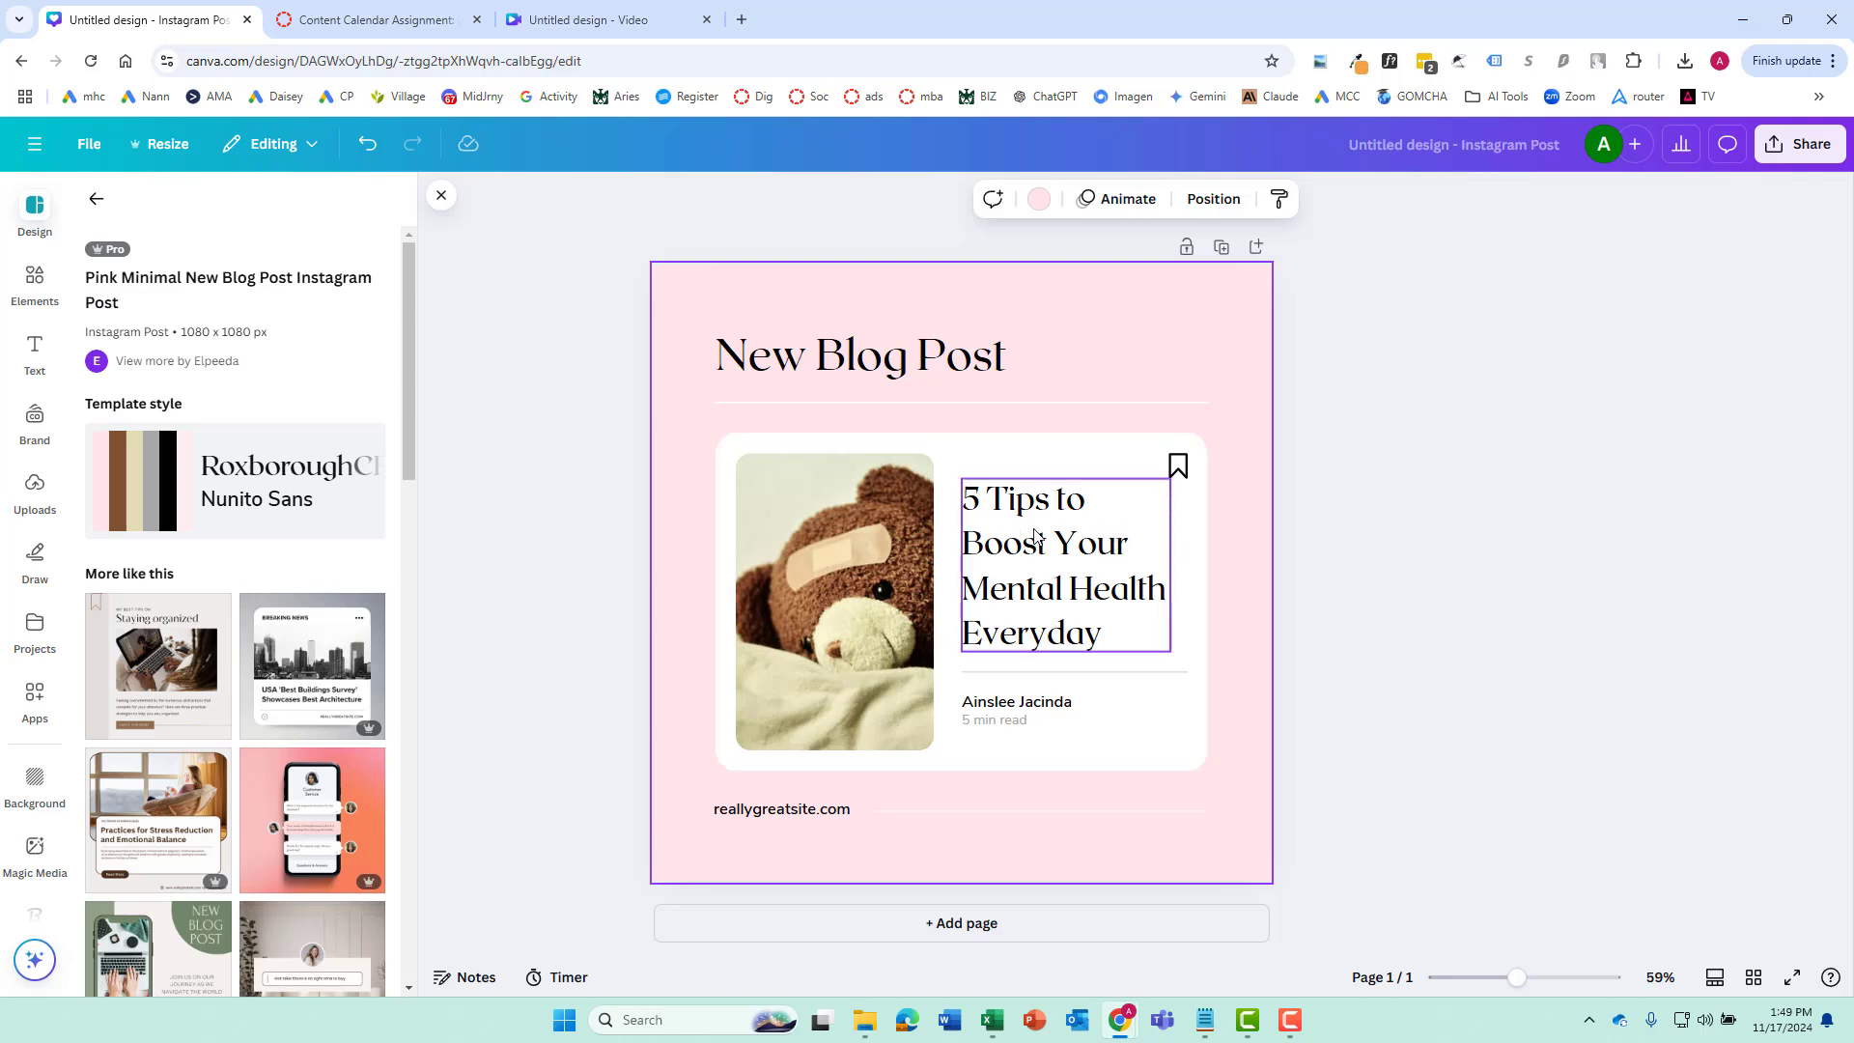
Replace the card's headline with the copied title "Dandelions: The Unkillable Warriors of the Suburban Jungle" and set its font size to 40
{"action": "key", "text": "alt+Tab"}
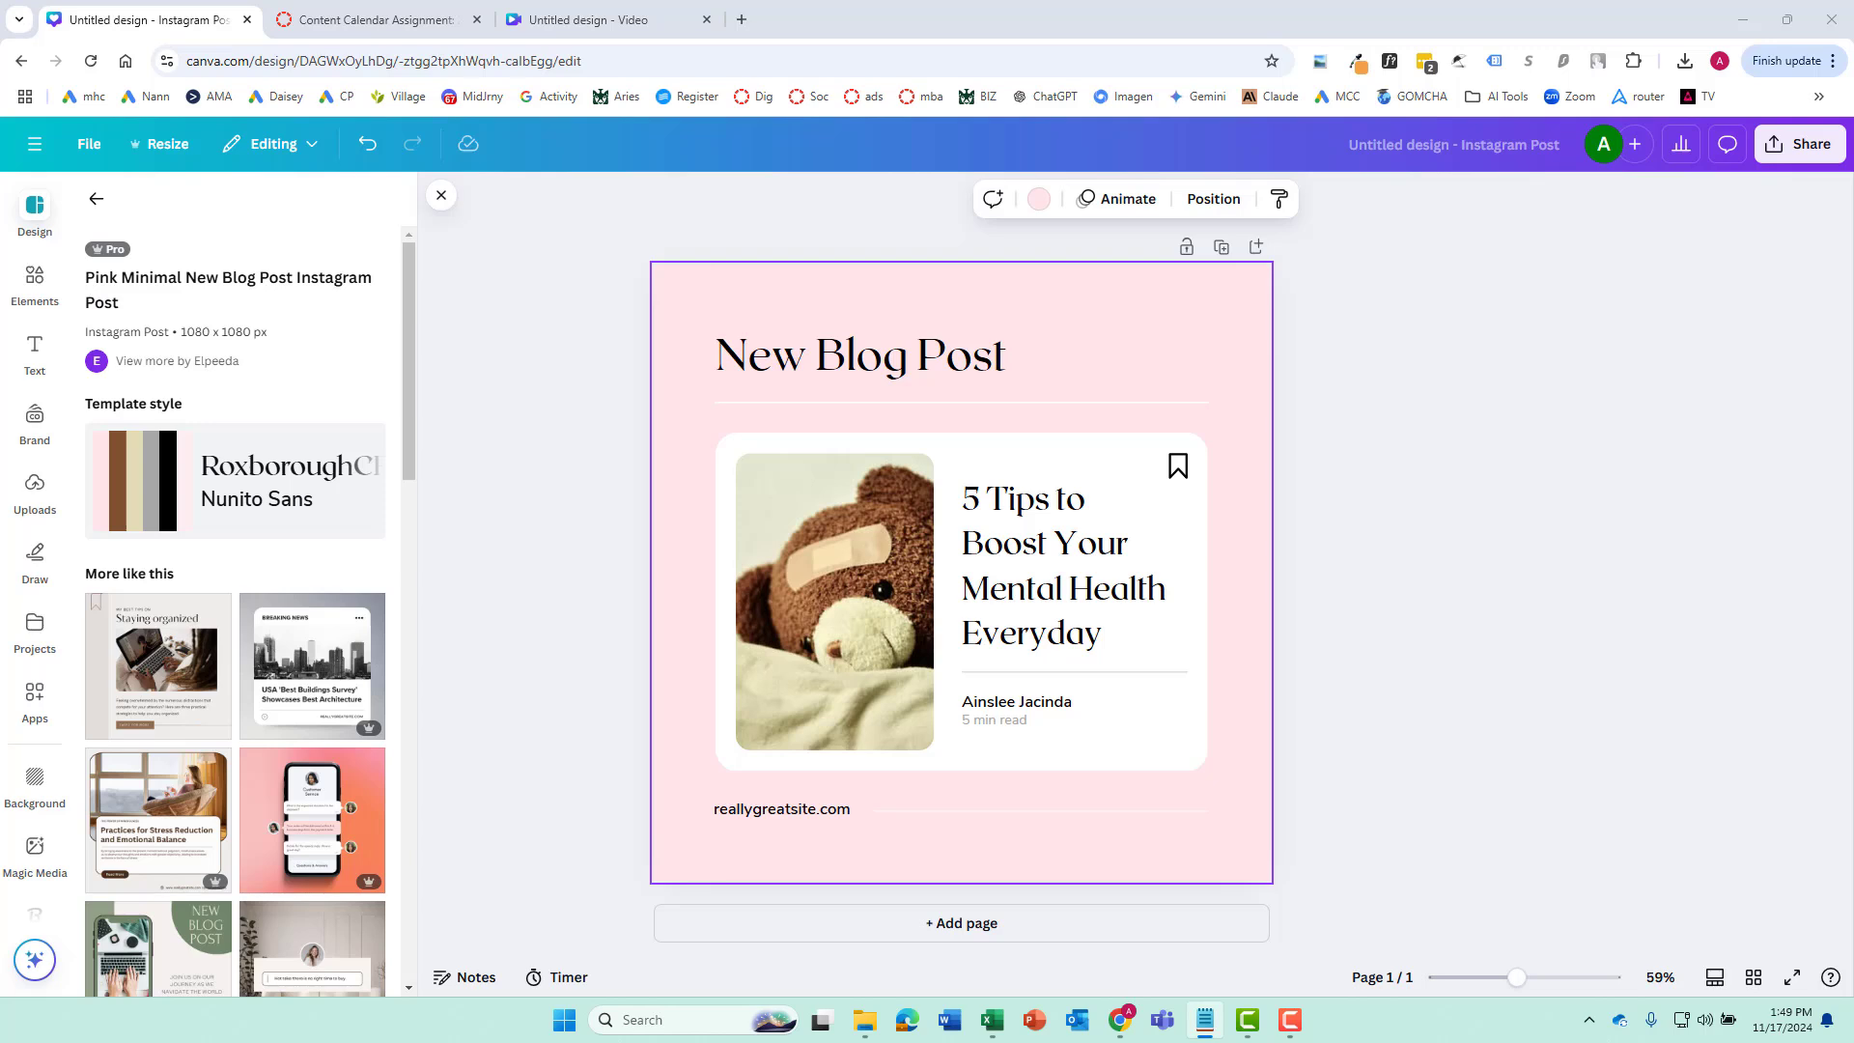
{"action": "double_click", "coordinate": [1090, 592]}
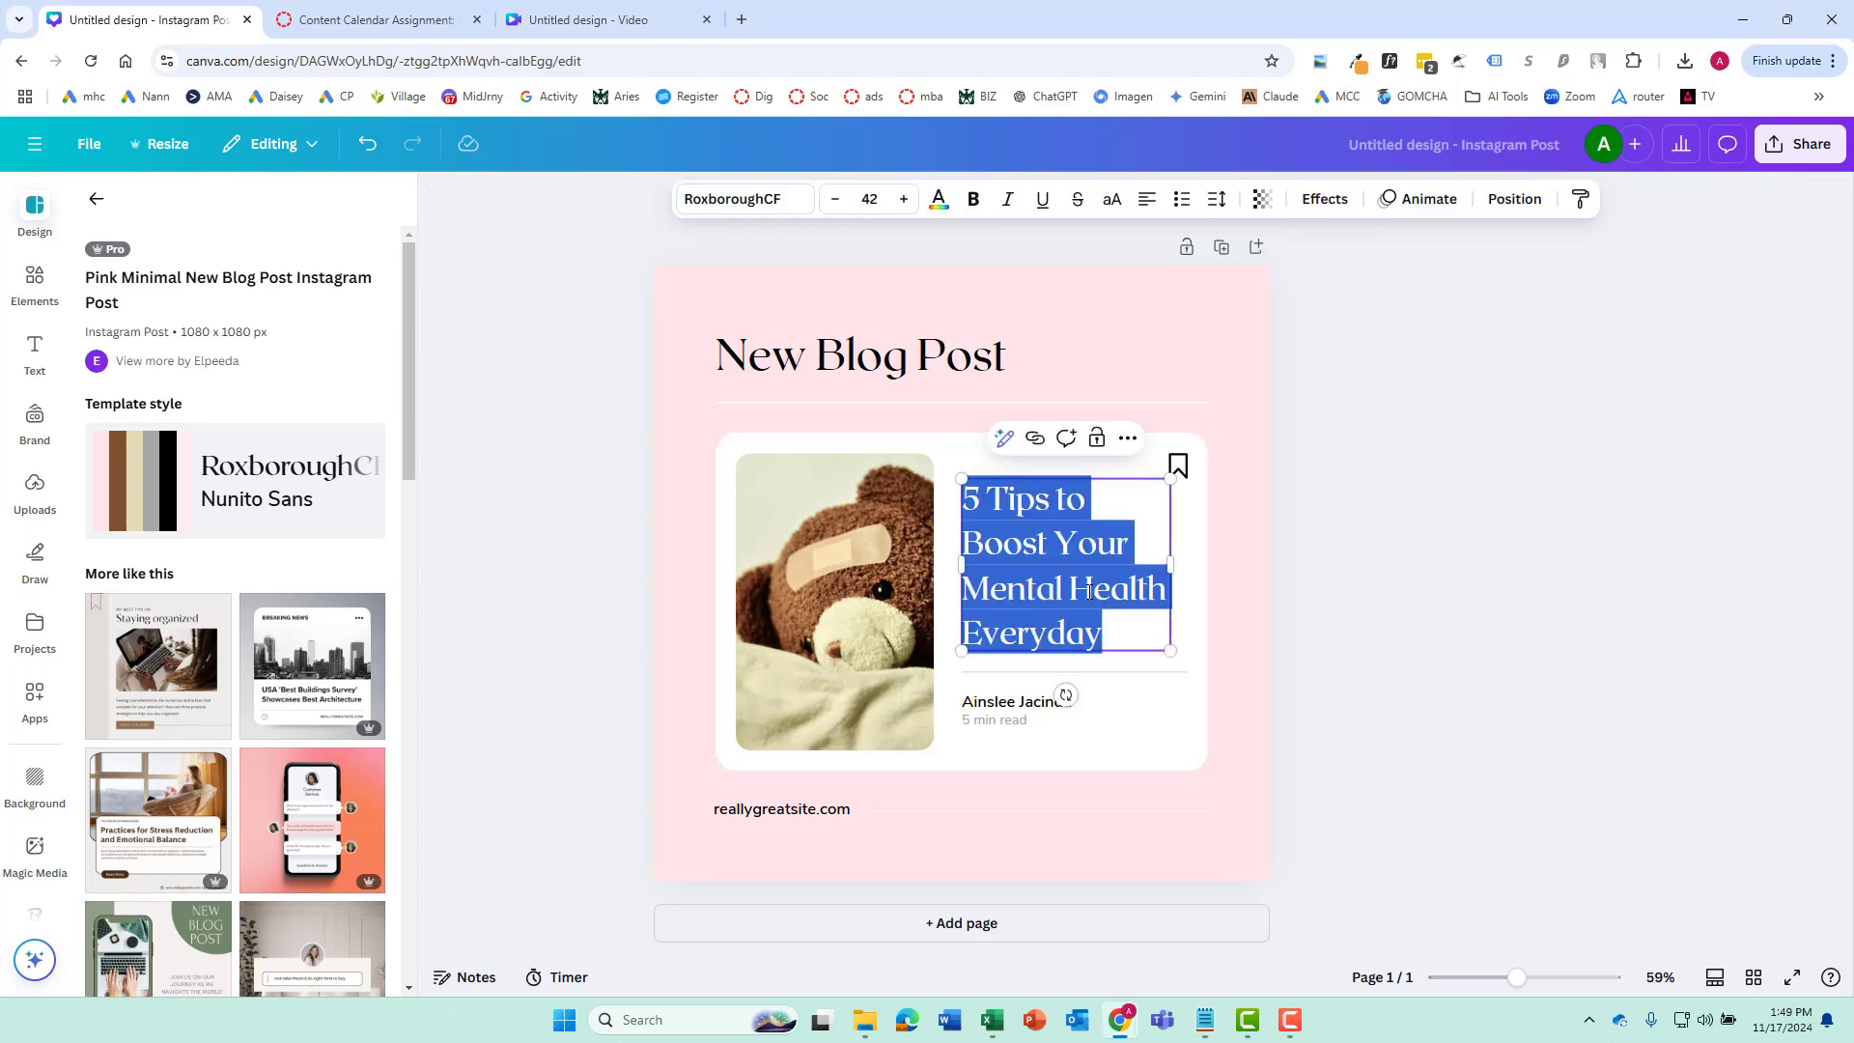
{"action": "type", "text": "Dandelions: The Unkillable Warriors of the Suburban Jungle"}
{"action": "left_click", "coordinate": [836, 199]}
{"action": "left_click", "coordinate": [836, 199]}
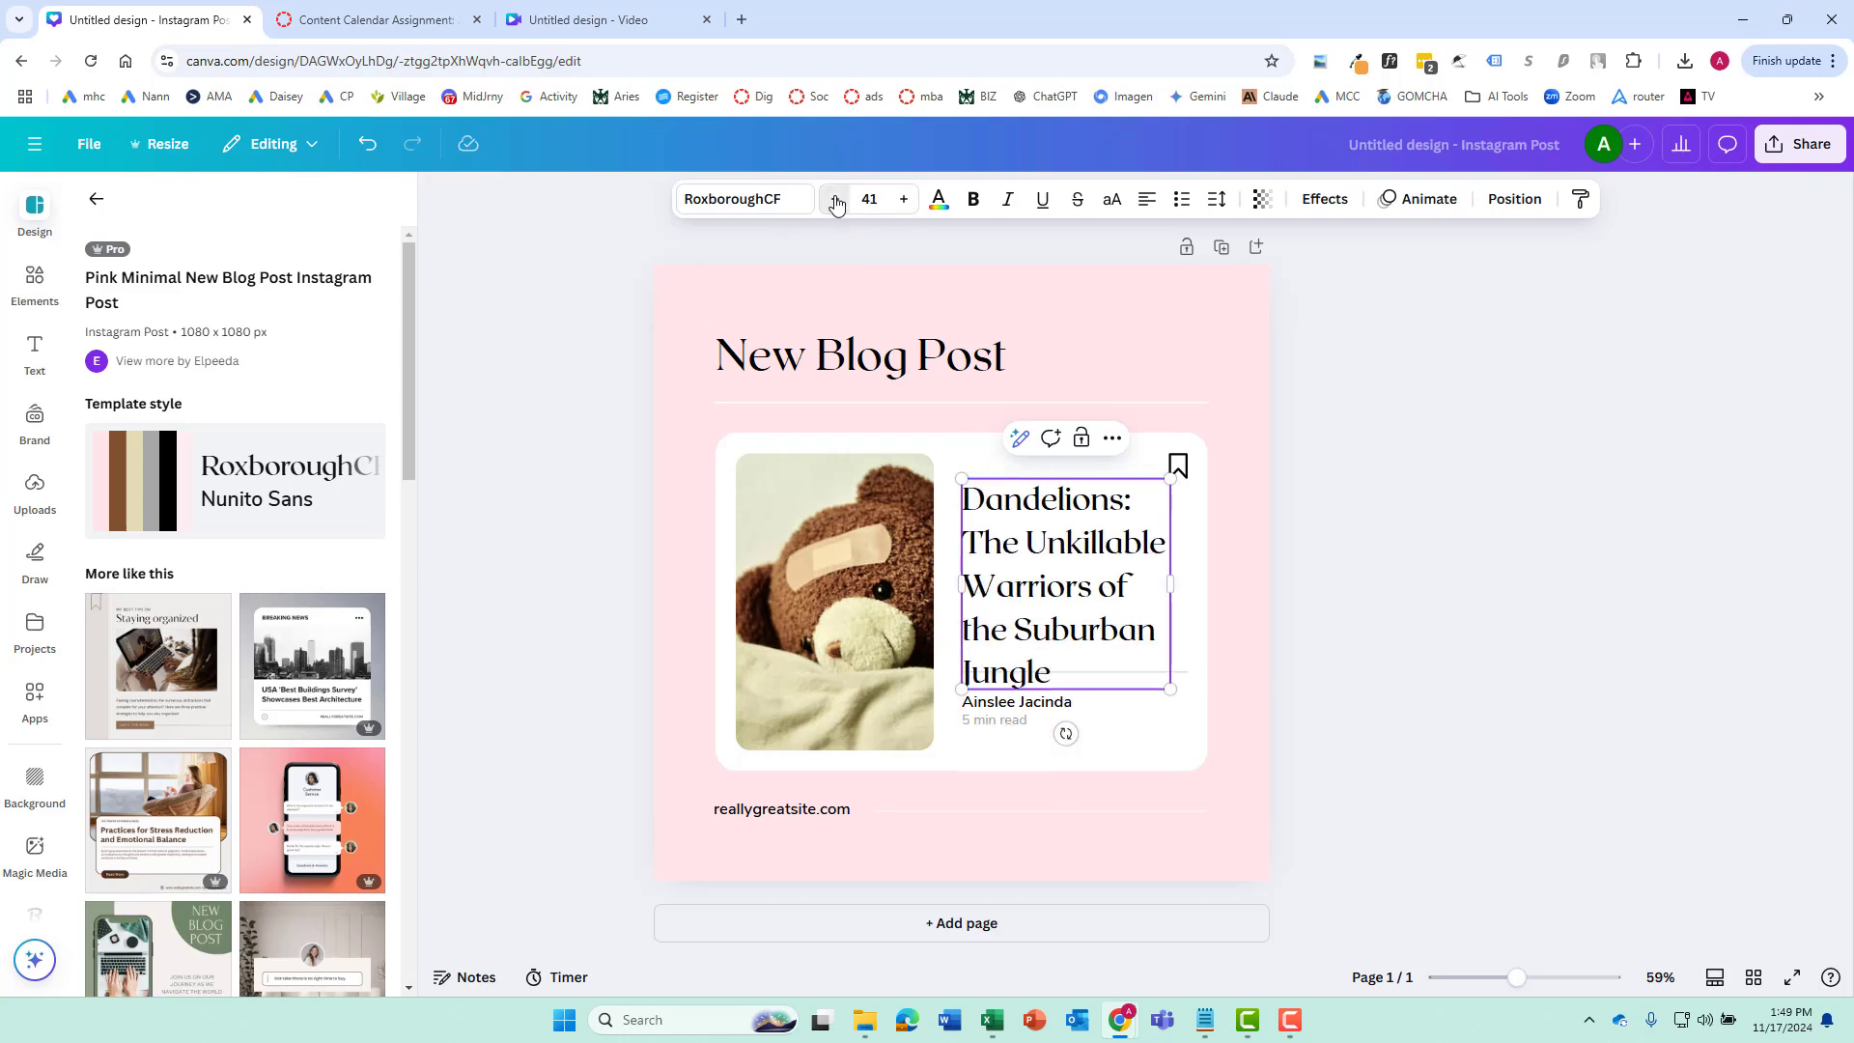
{"action": "left_click", "coordinate": [835, 199]}
{"action": "left_click", "coordinate": [904, 199]}
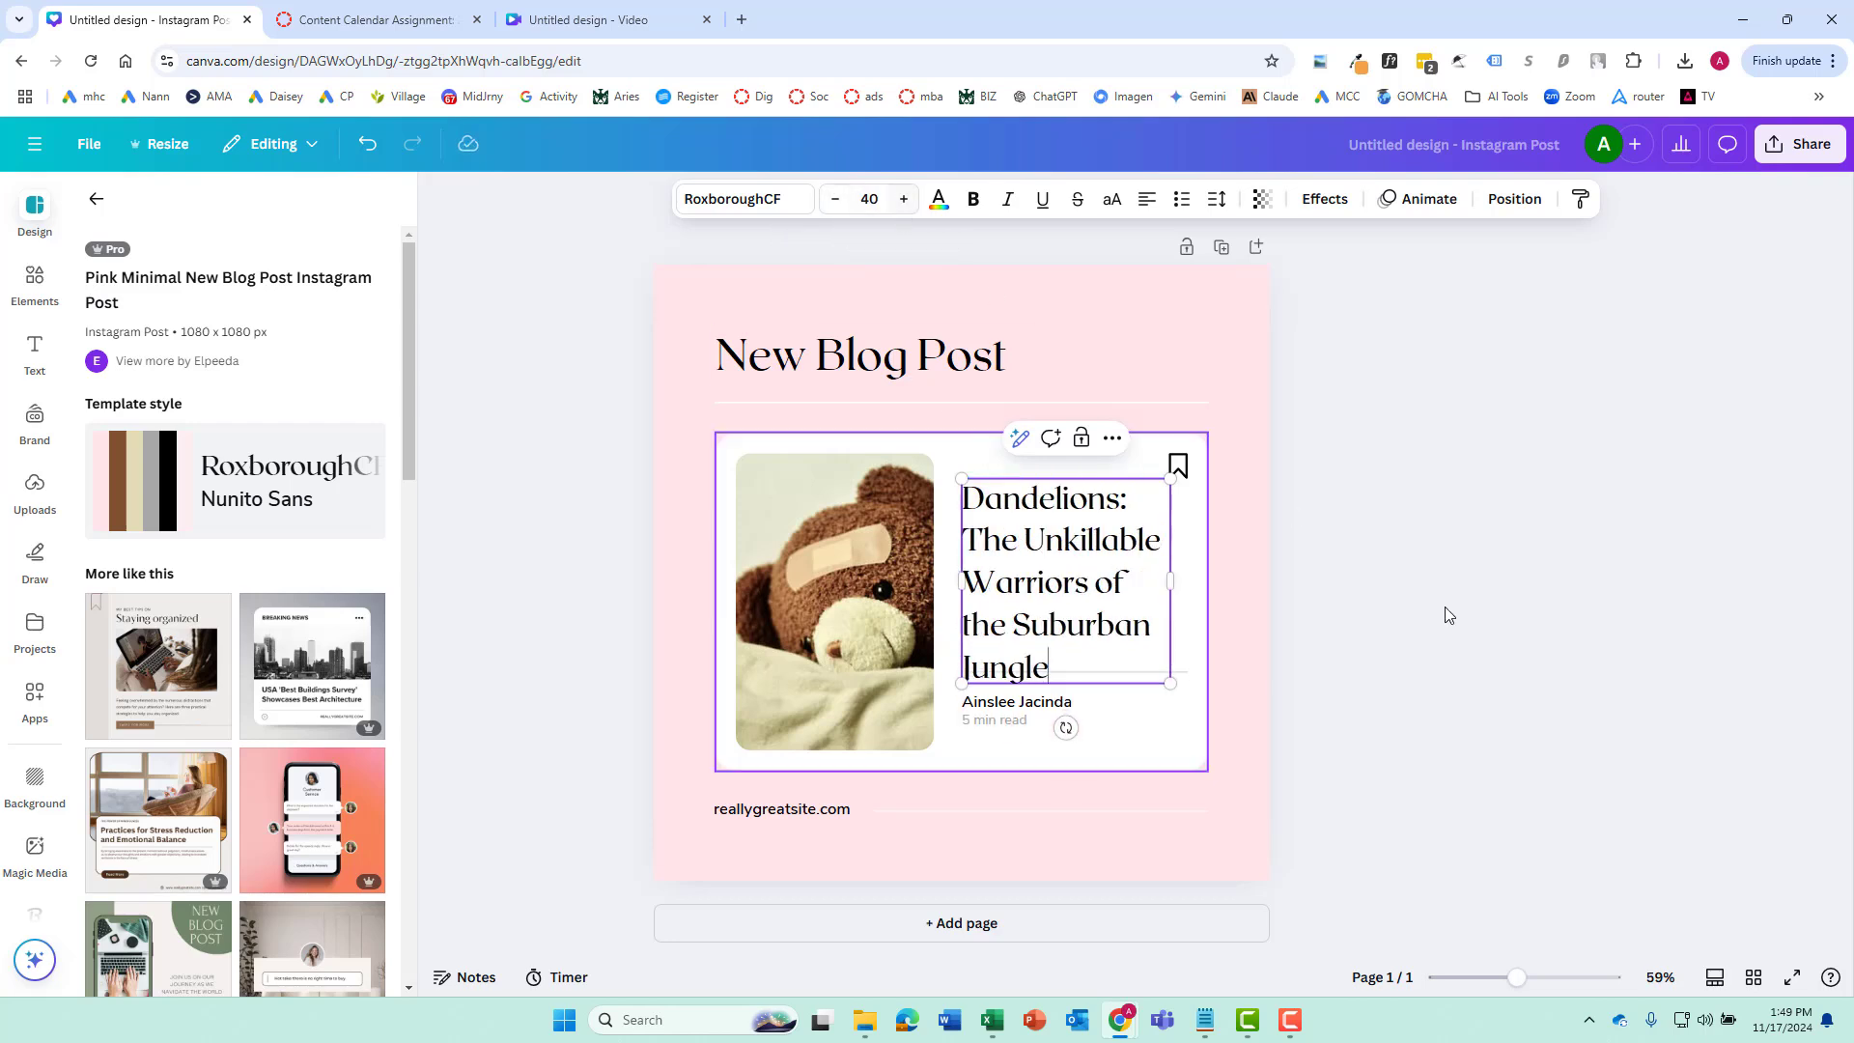
{"action": "left_click", "coordinate": [1444, 609]}
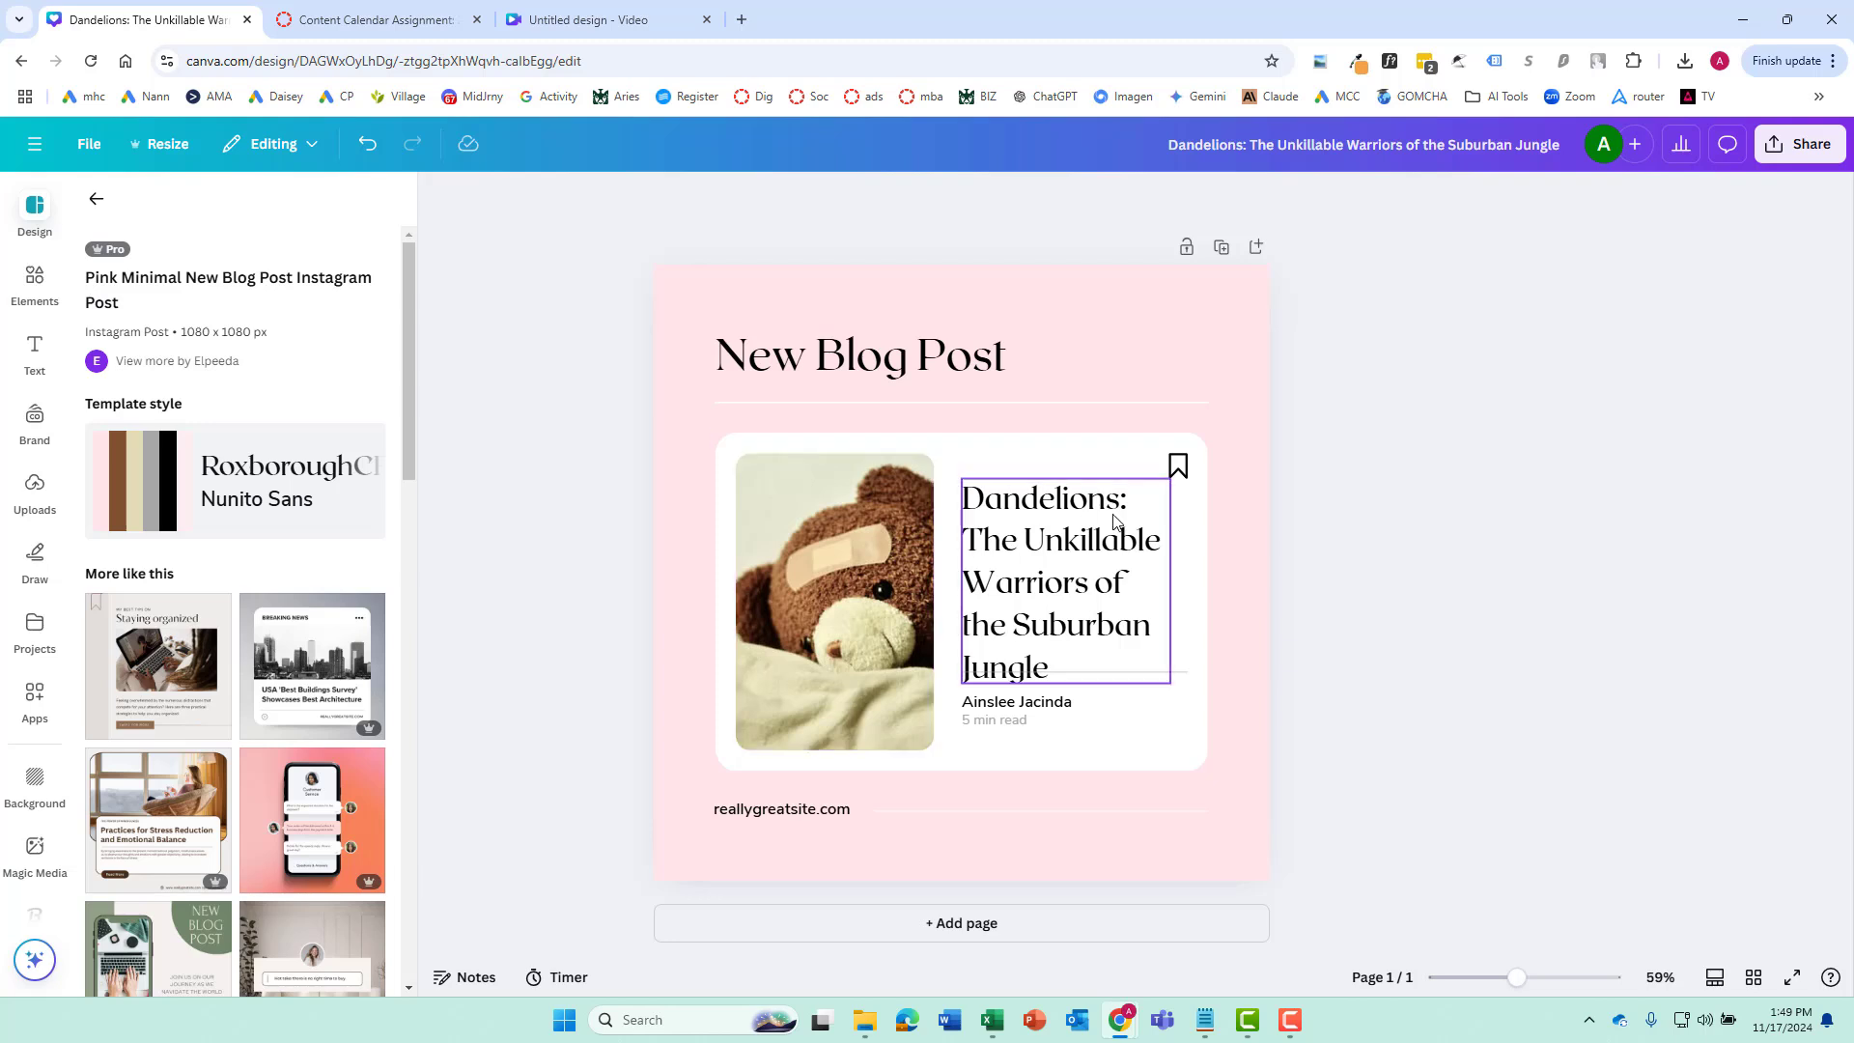
{"action": "left_click", "coordinate": [1047, 529]}
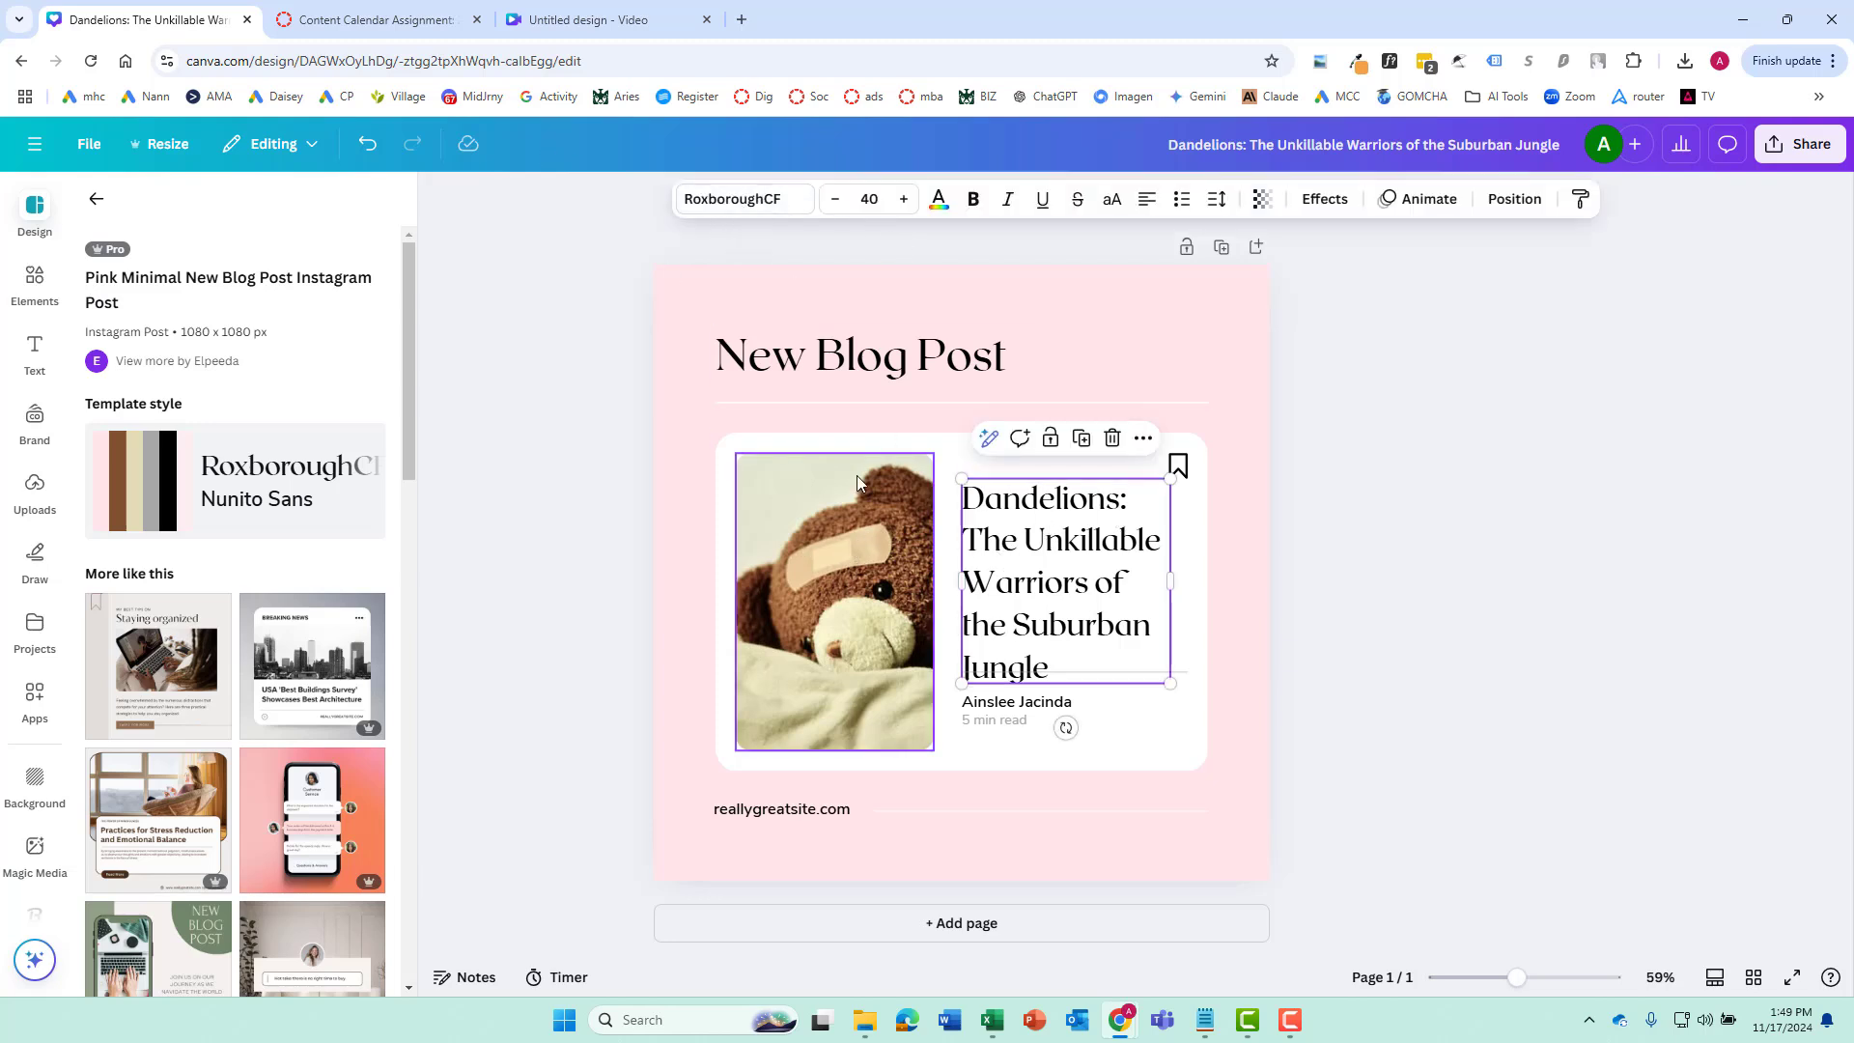
{"action": "double_click", "coordinate": [845, 352]}
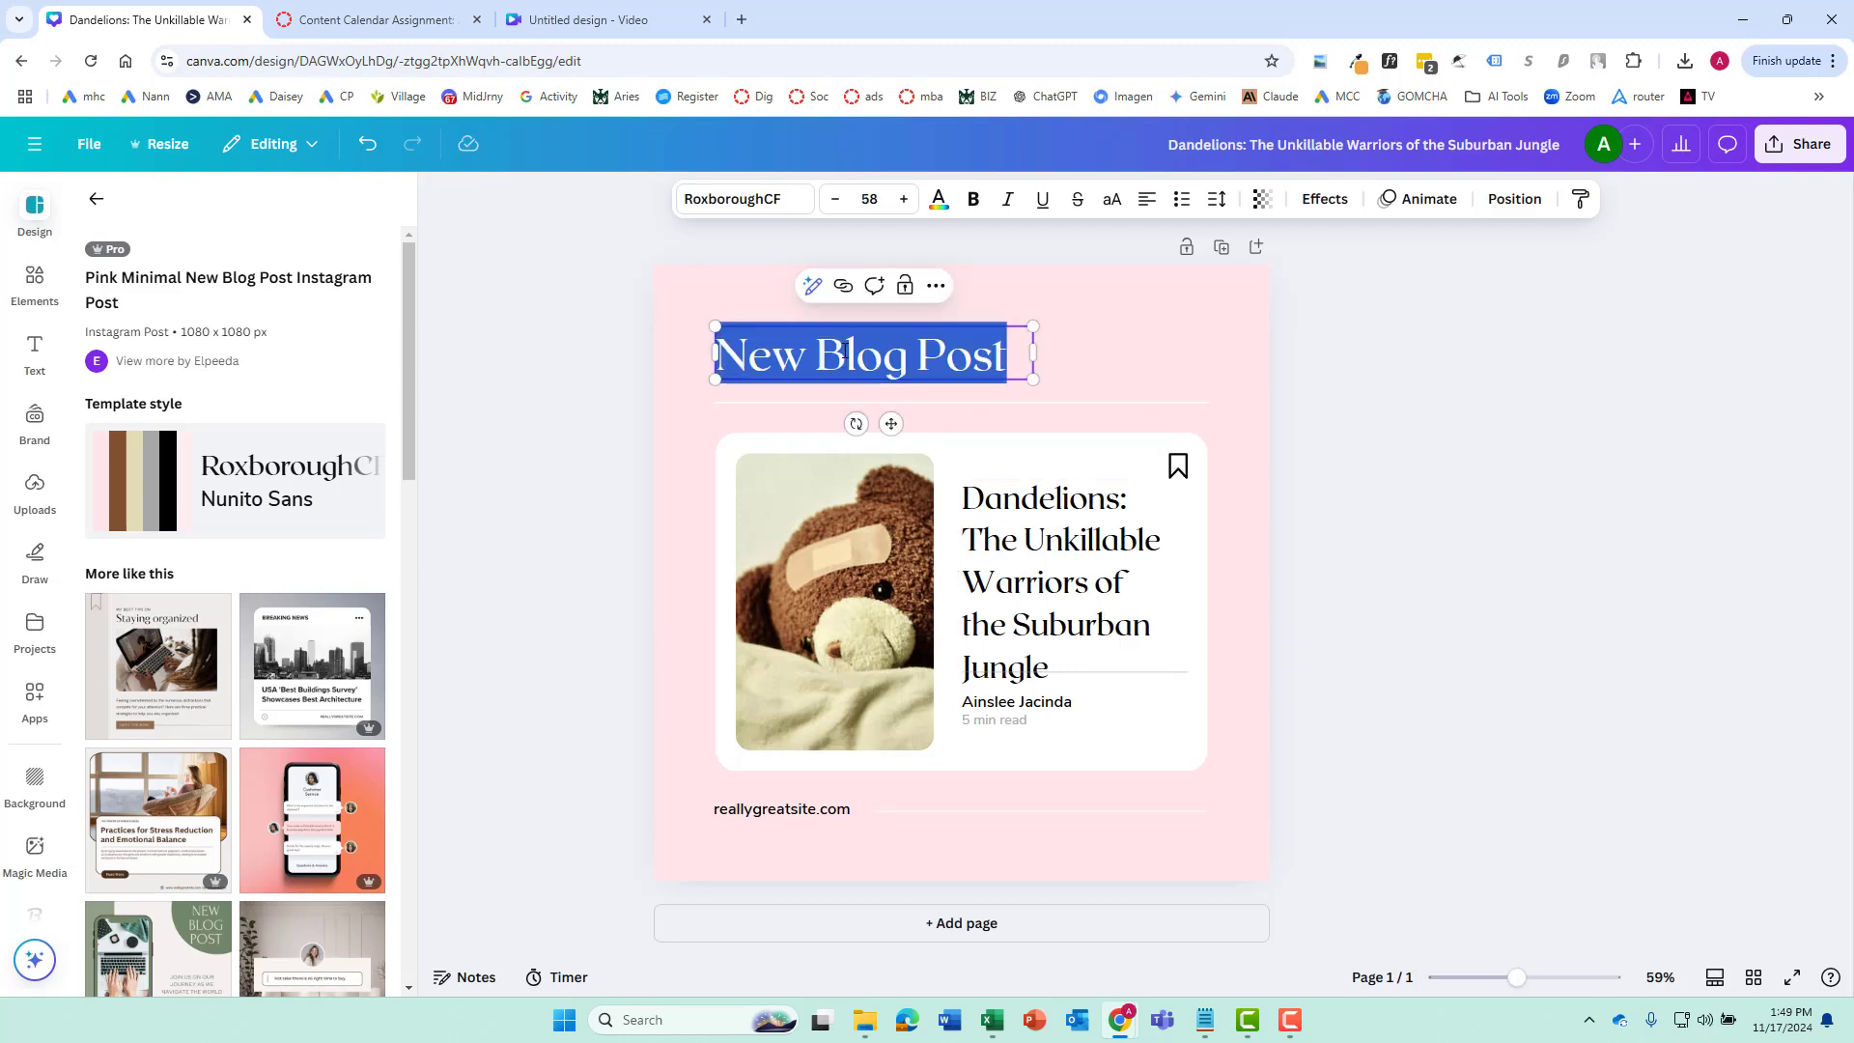
{"action": "left_click", "coordinate": [1165, 373]}
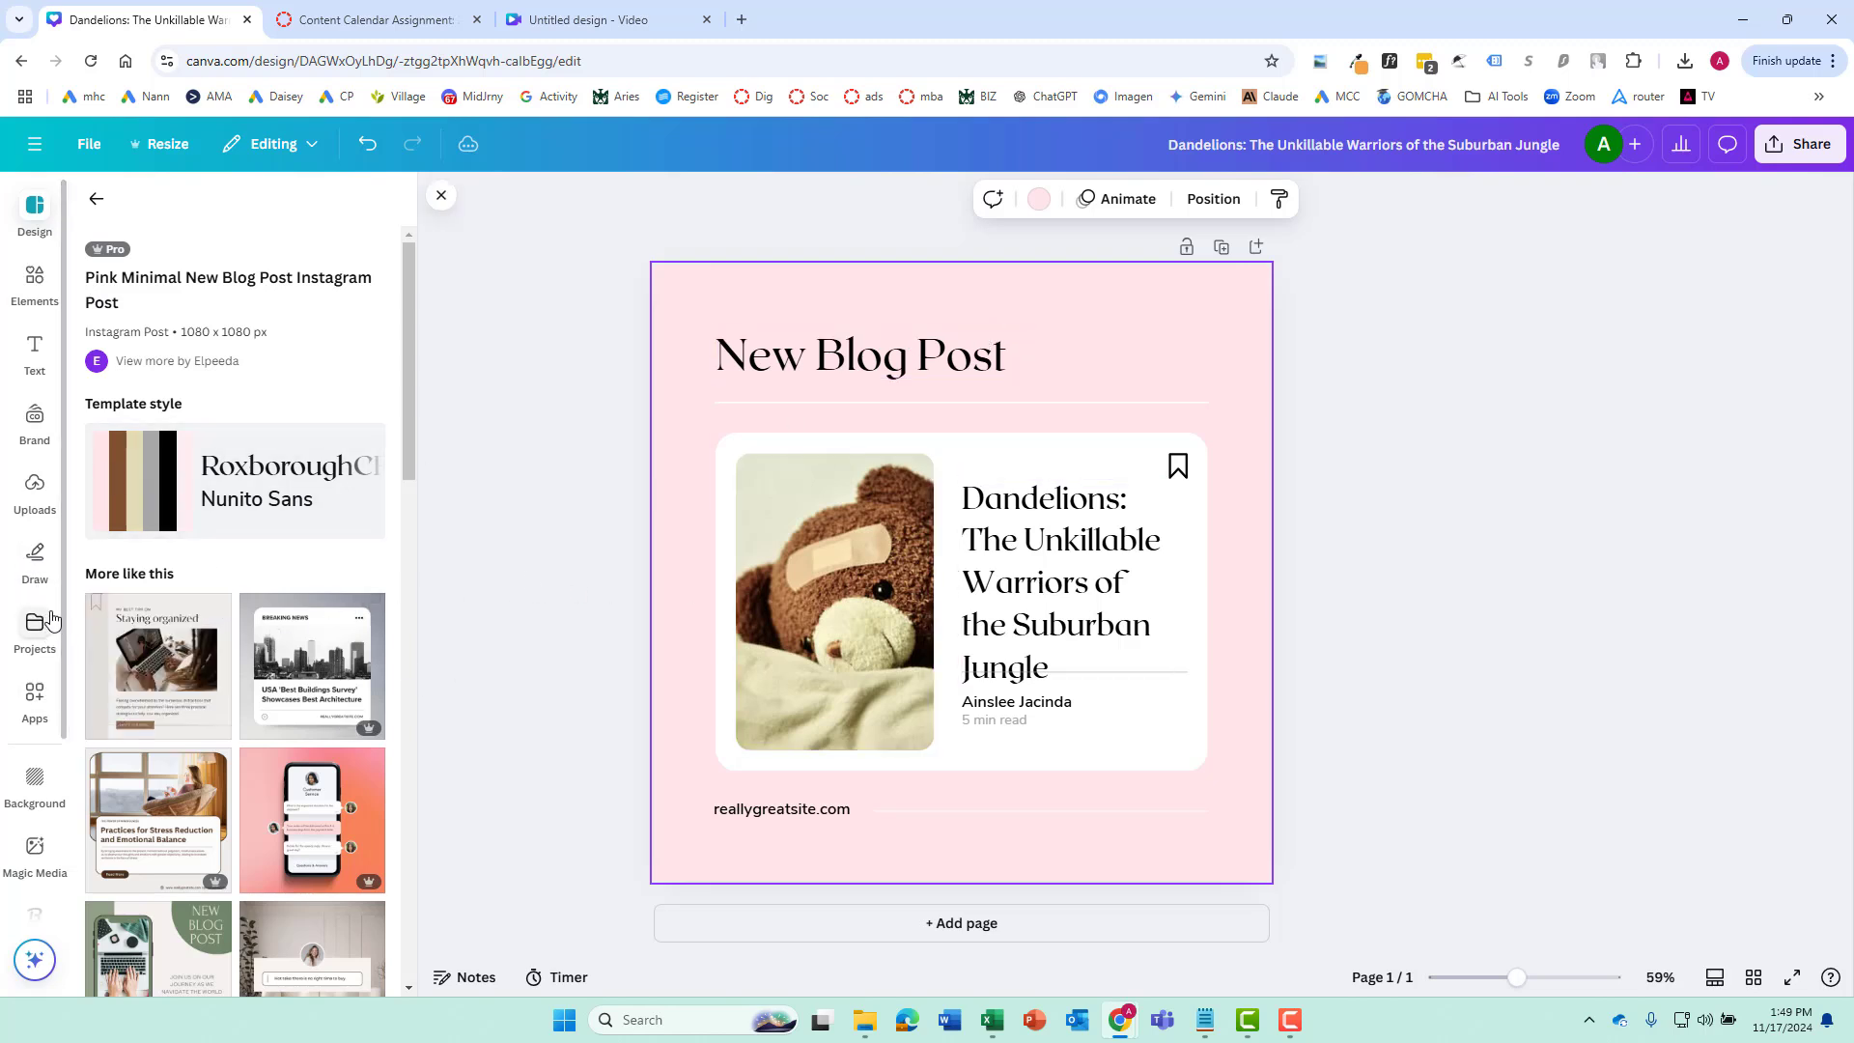
Replace the teddy bear photo in the card with the uploaded image of the green dandelion warrior wearing a helmet
{"action": "left_click", "coordinate": [35, 483]}
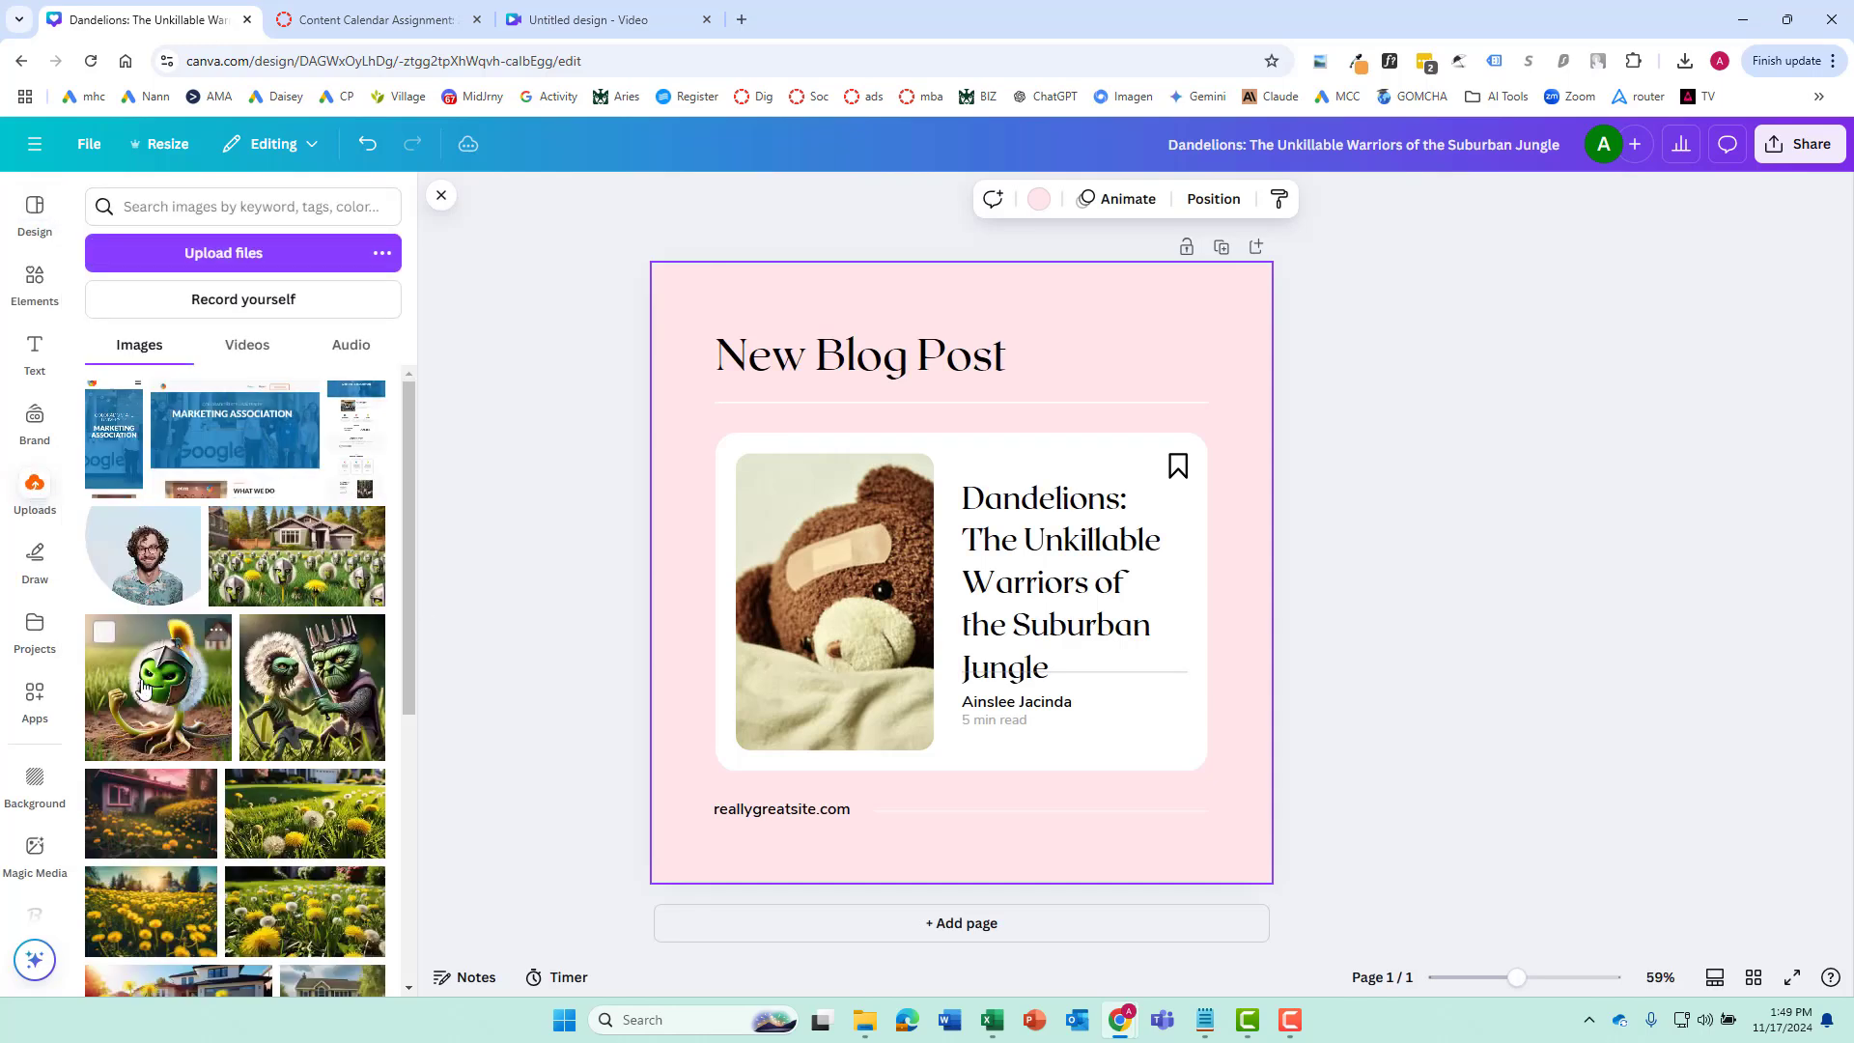
{"action": "left_click_drag", "start_coordinate": [150, 650], "coordinate": [871, 558]}
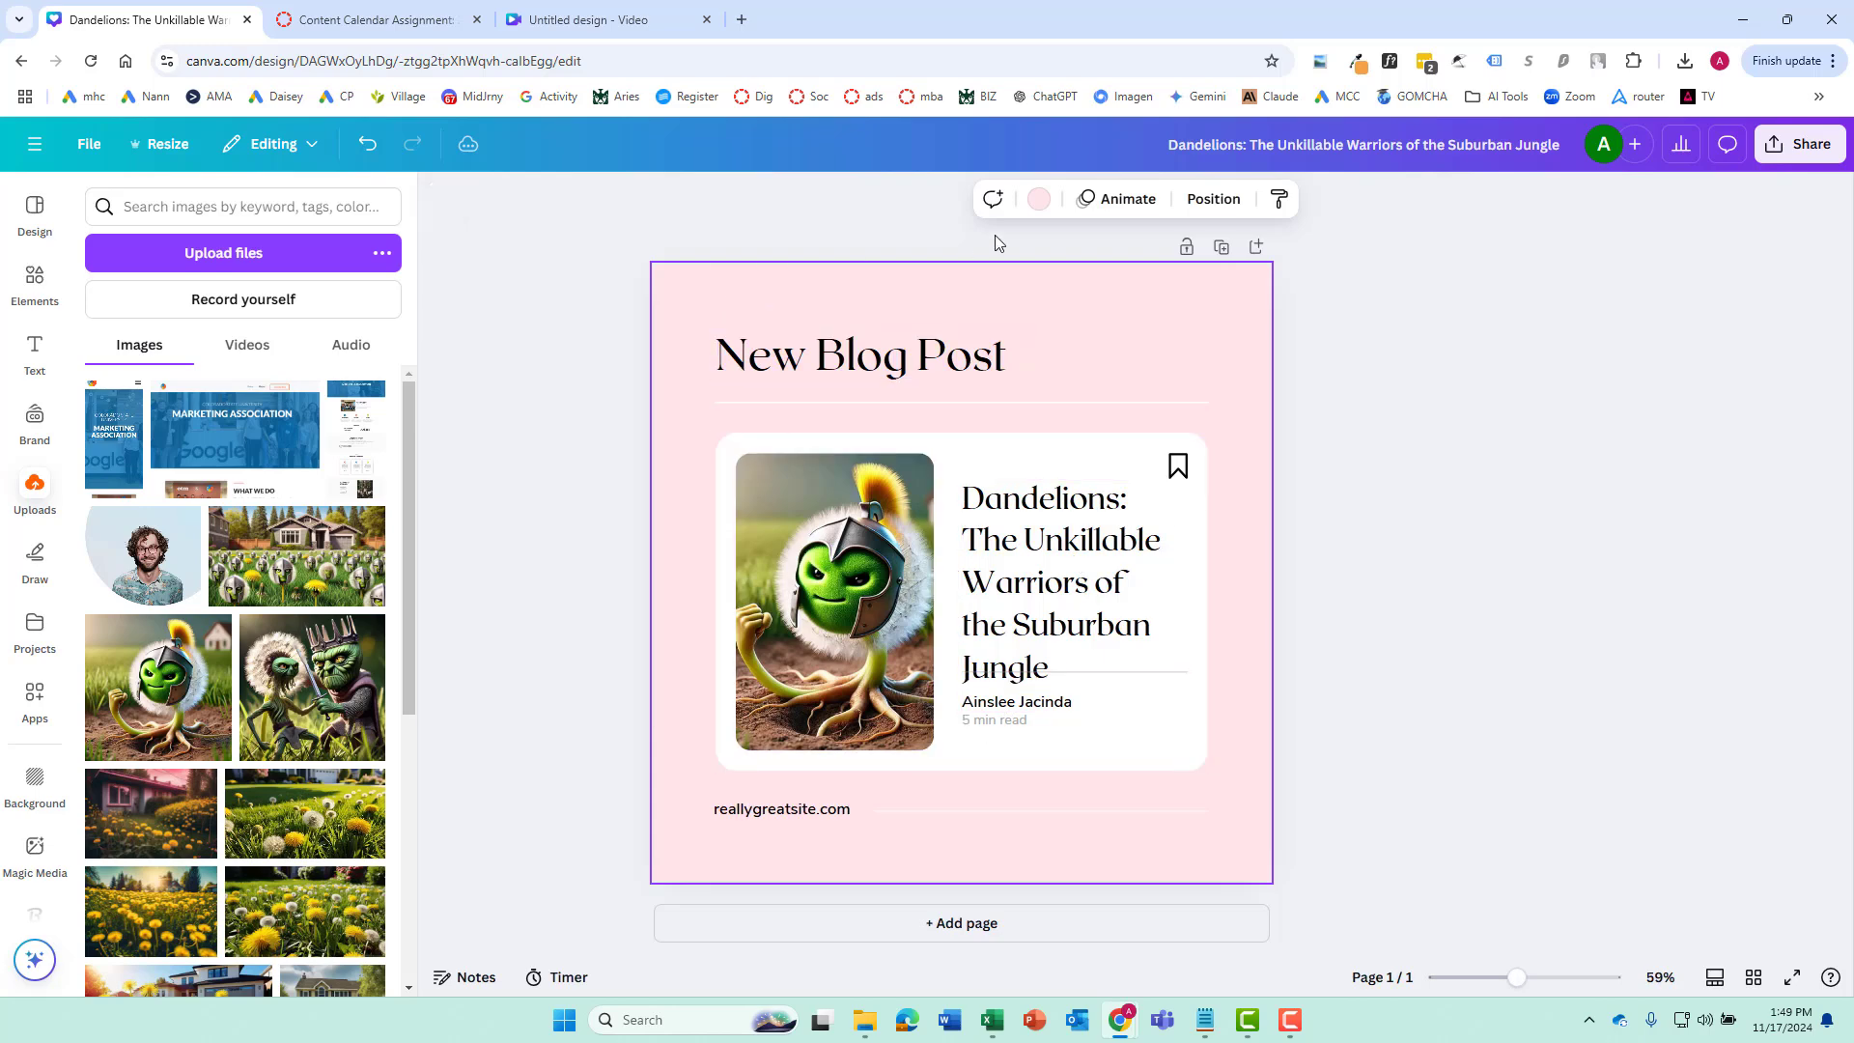
Change the page background to the greyish-beige colour taken from the dandelion photo
{"action": "left_click", "coordinate": [1040, 203]}
{"action": "left_click", "coordinate": [157, 499]}
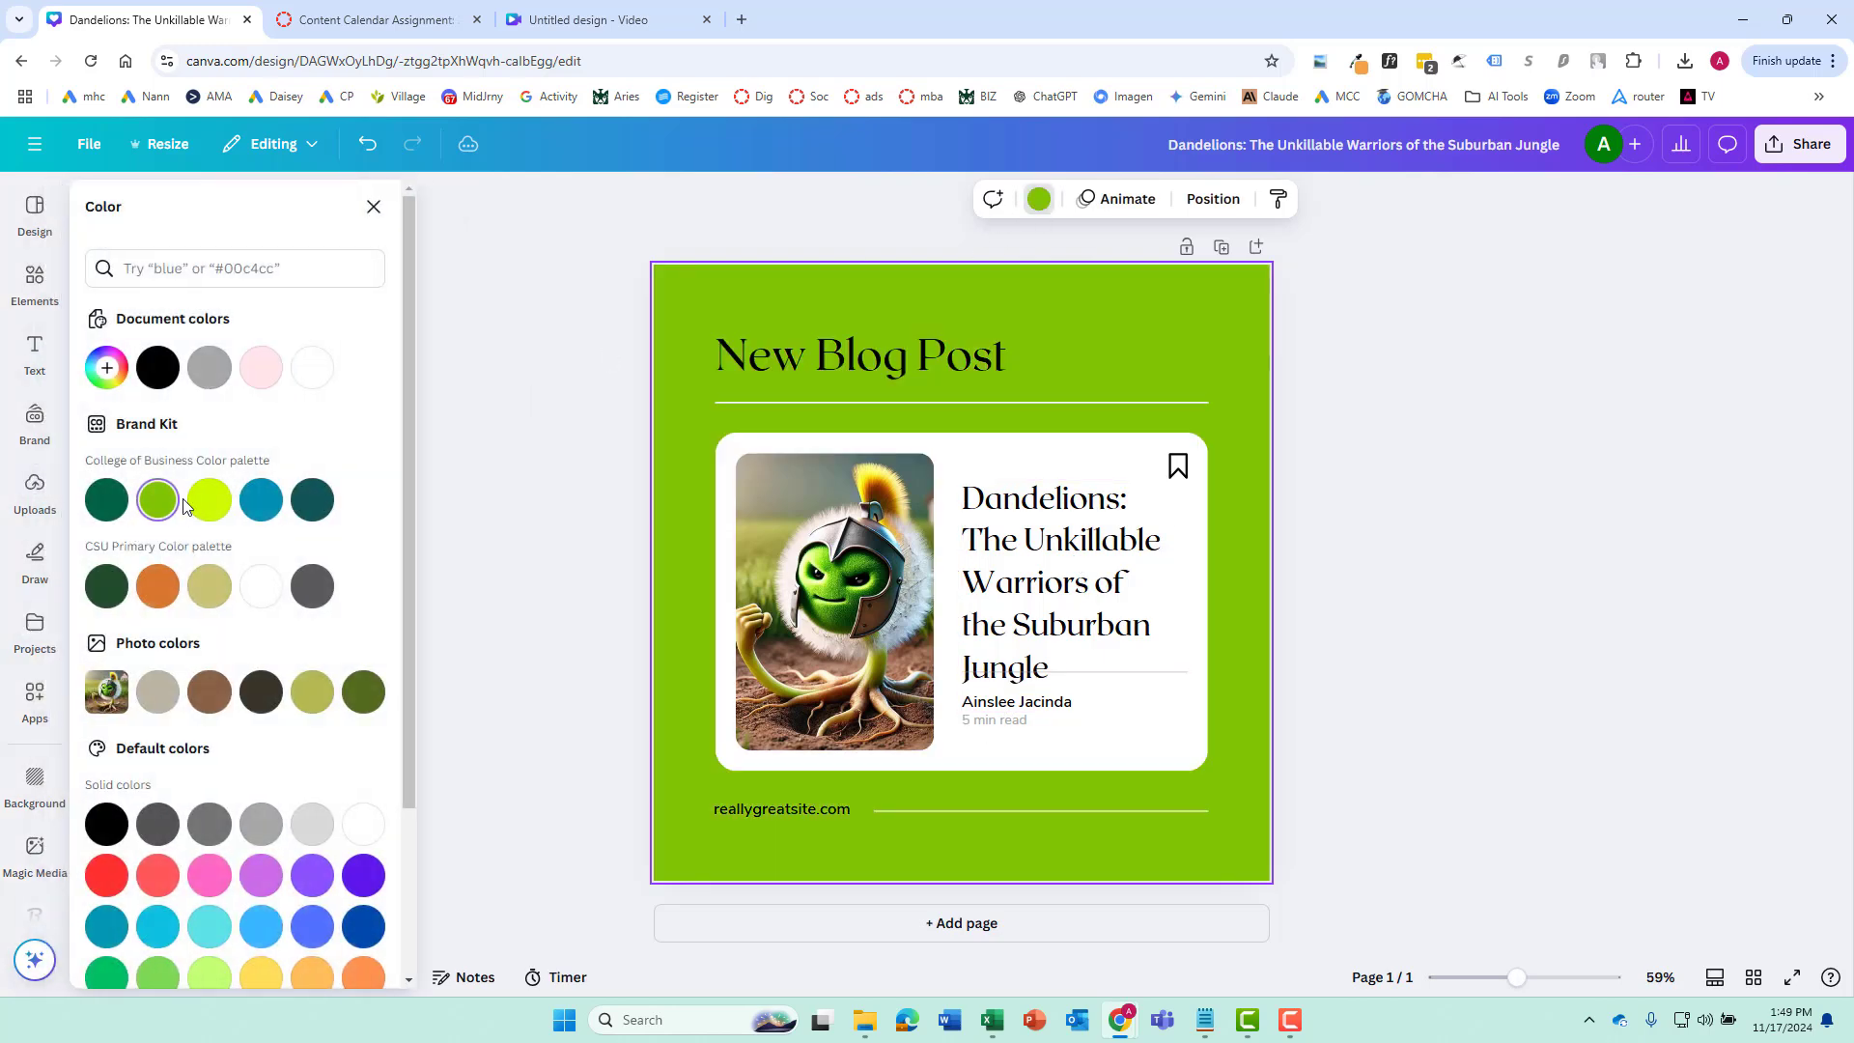
{"action": "left_click", "coordinate": [209, 500]}
{"action": "left_click", "coordinate": [157, 499]}
{"action": "left_click", "coordinate": [158, 692]}
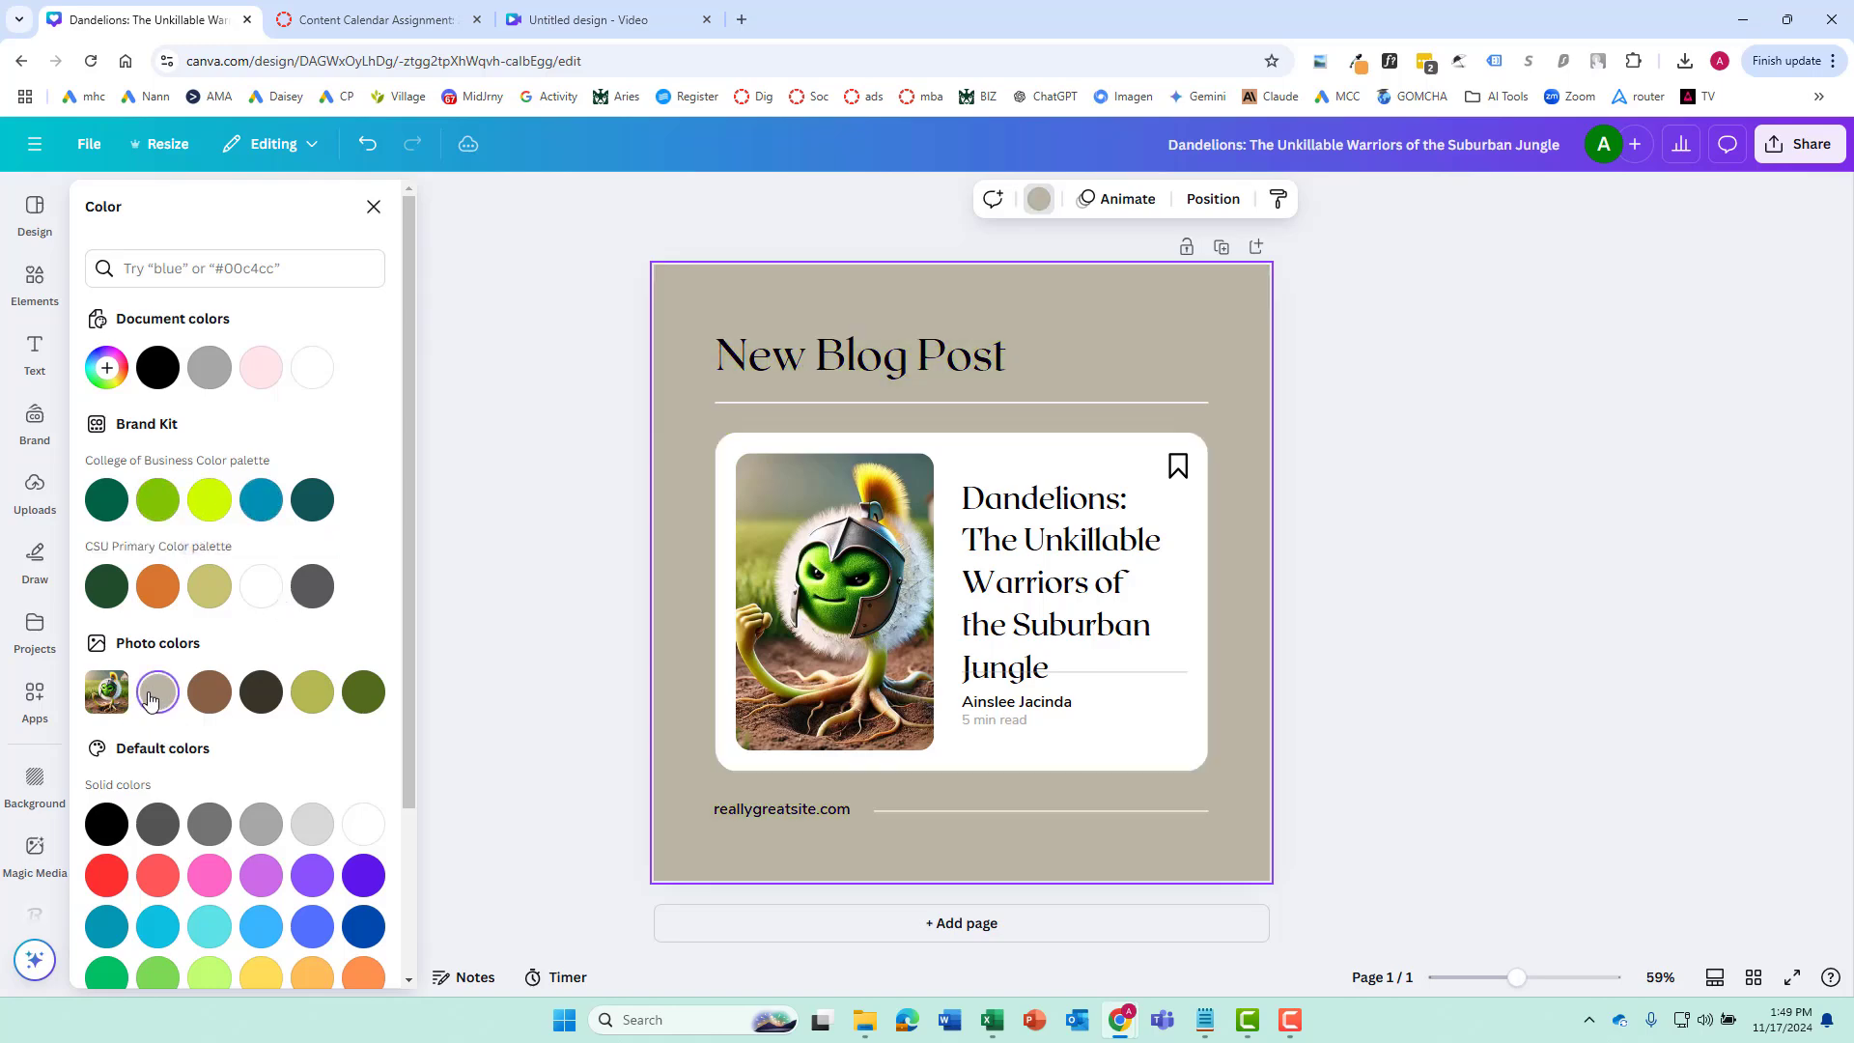
{"action": "left_click", "coordinate": [1714, 566]}
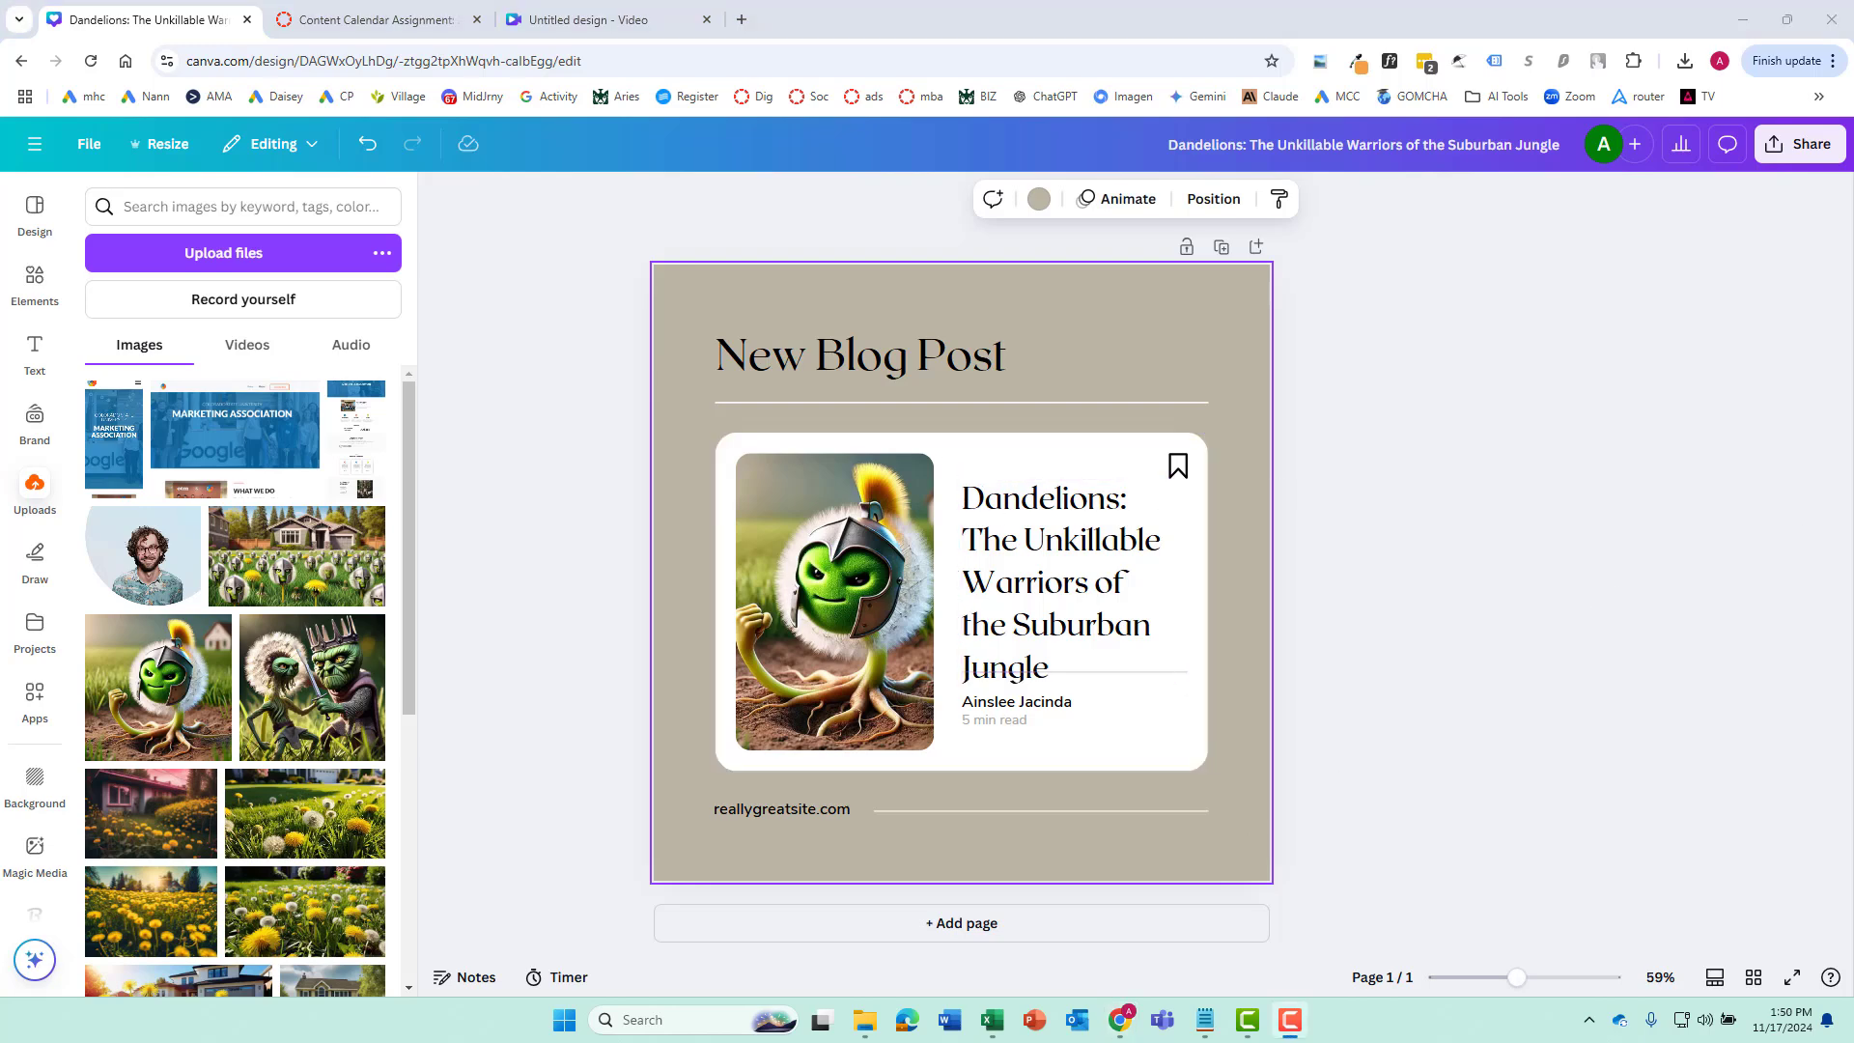
Generate a Magic Write description for the Instagram post introducing the new blog post "Dandelions: The Unkillable Warriors of the Suburban Jungle"
{"action": "left_click", "coordinate": [33, 355]}
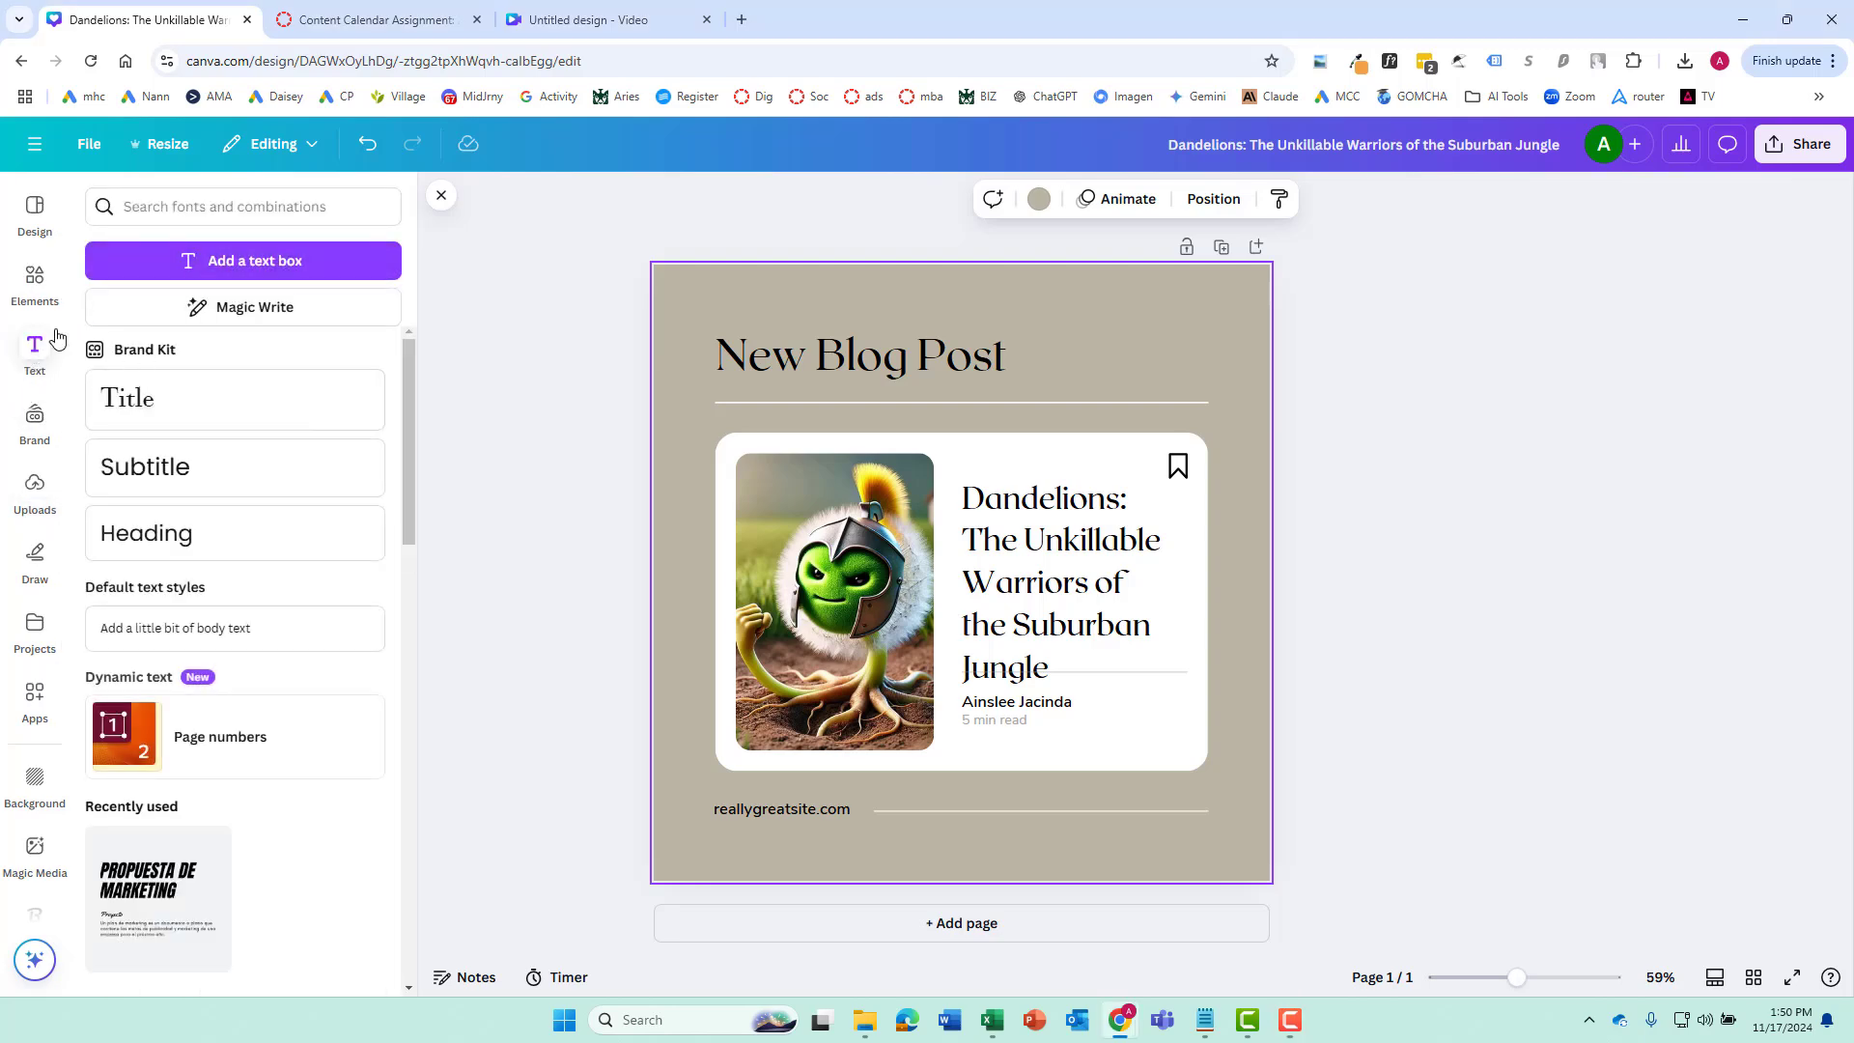
{"action": "left_click", "coordinate": [267, 309]}
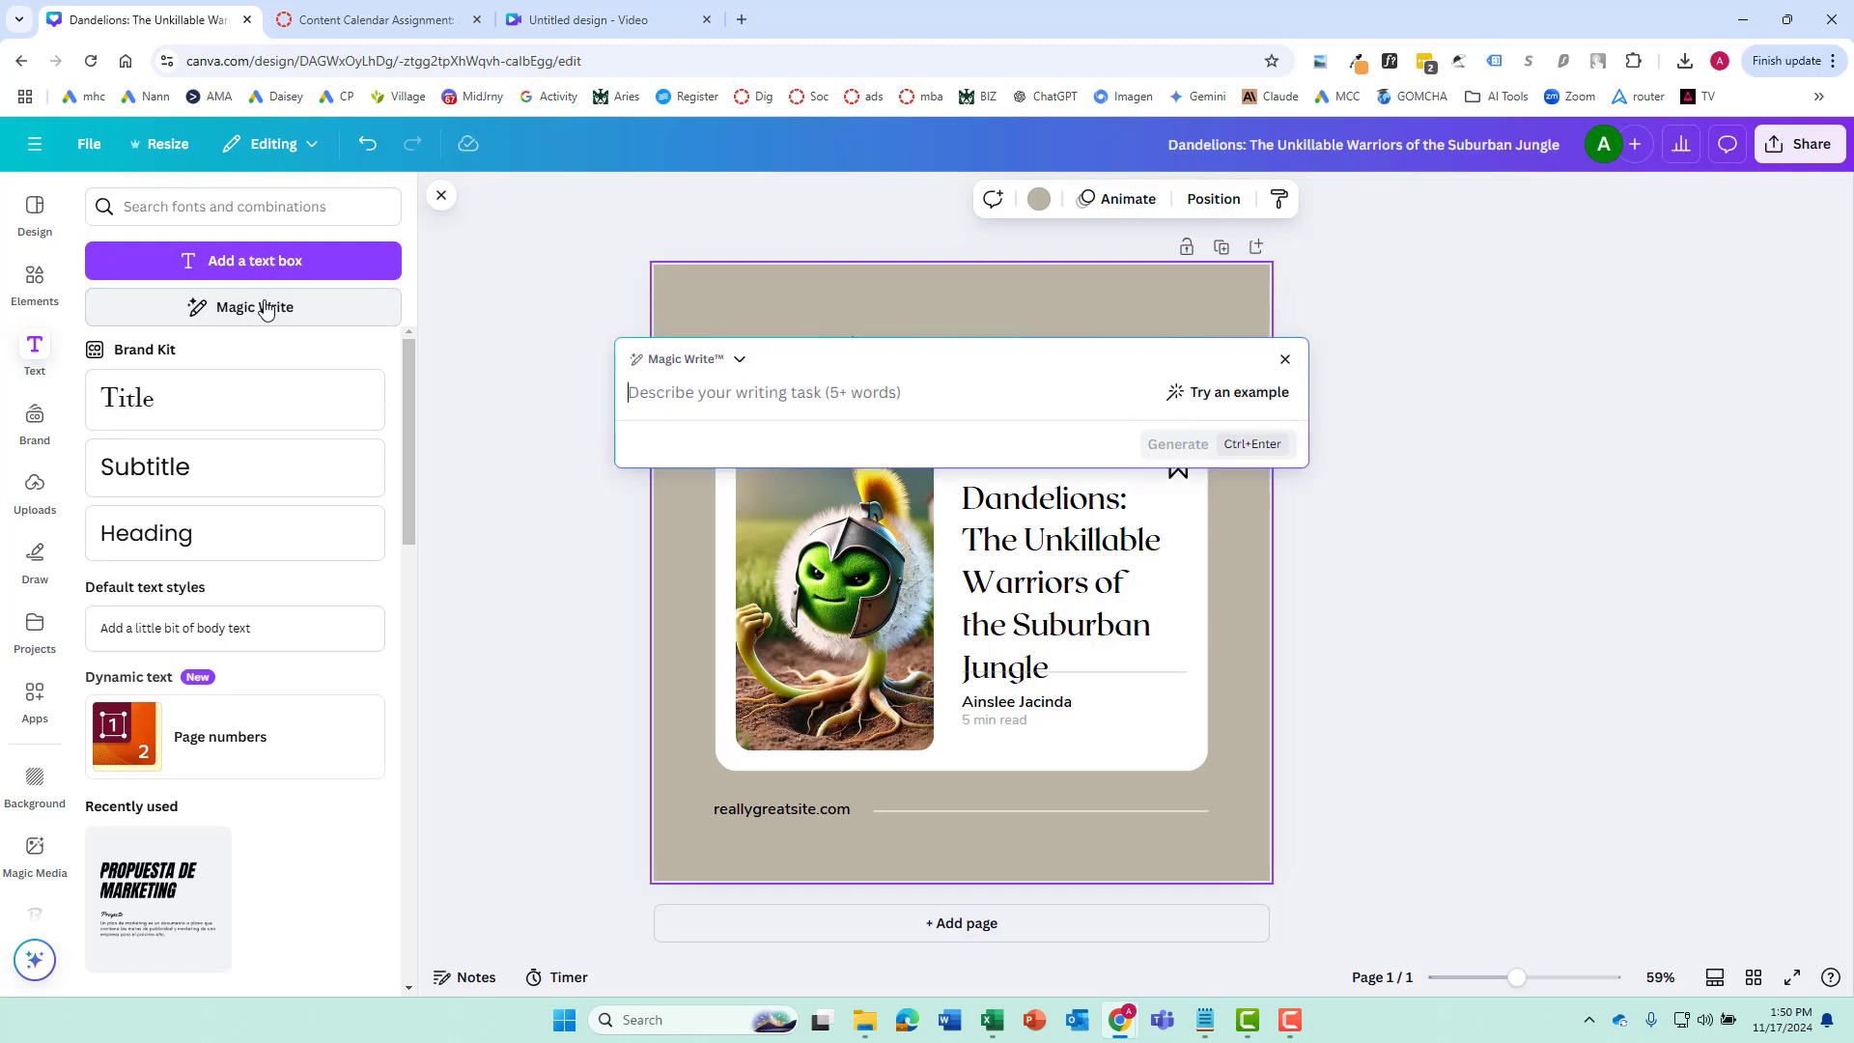
{"action": "key", "text": "alt+Tab"}
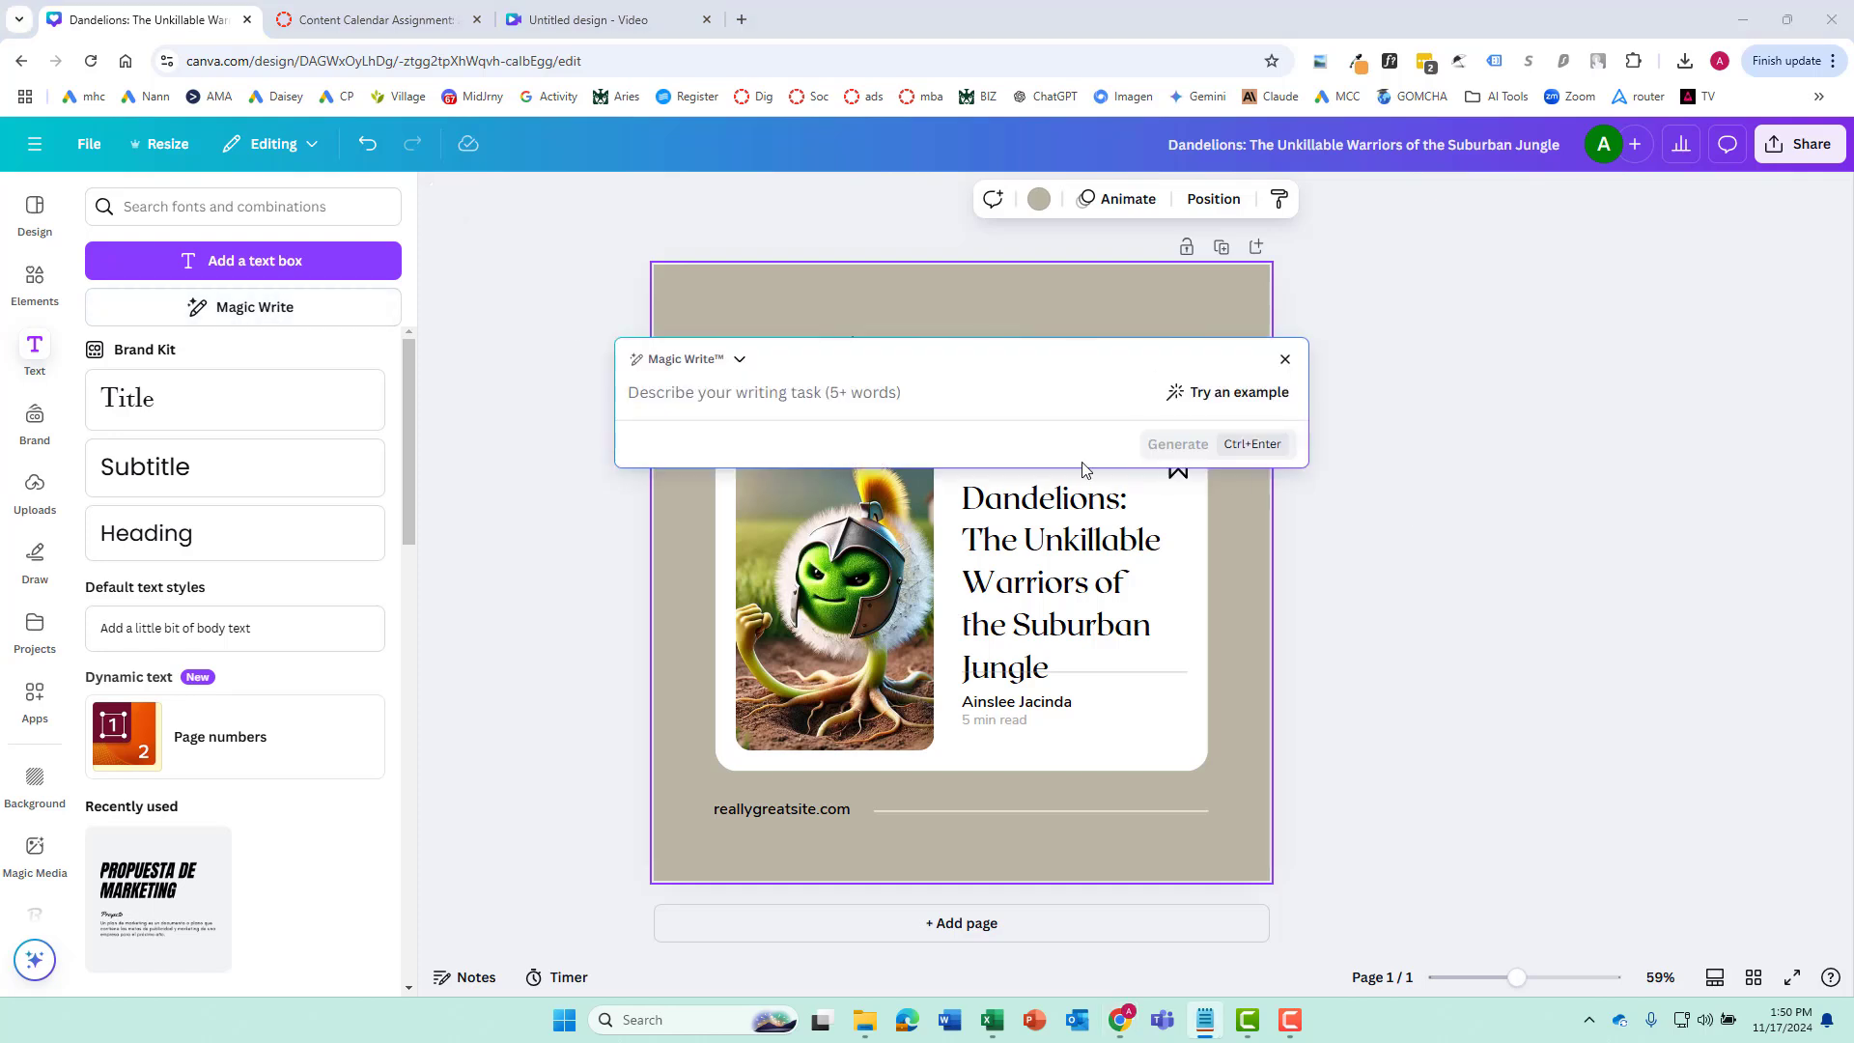
{"action": "left_click", "coordinate": [843, 383]}
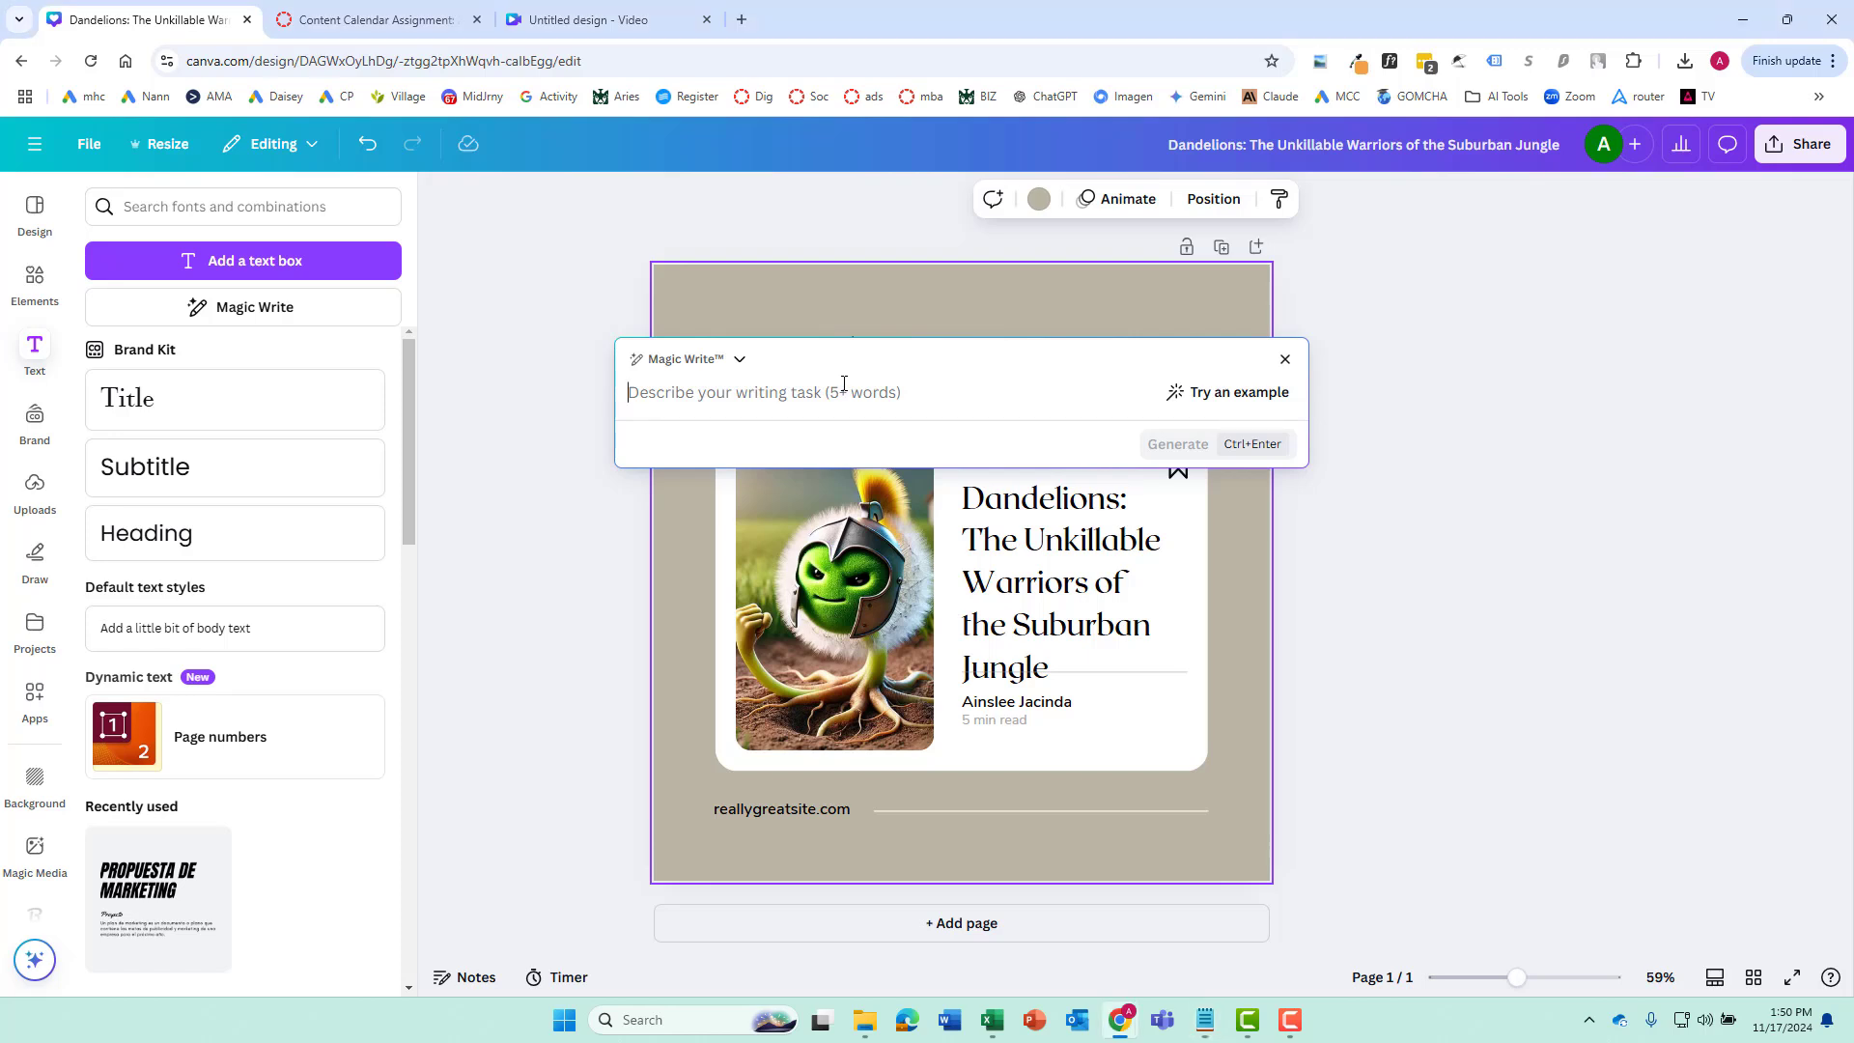
{"action": "type", "text": "write me a description for my instagram post that is introducing a new blog post titled: Dandelions: The Unkillable Warriors of the Suburban Jungle.\"\""}
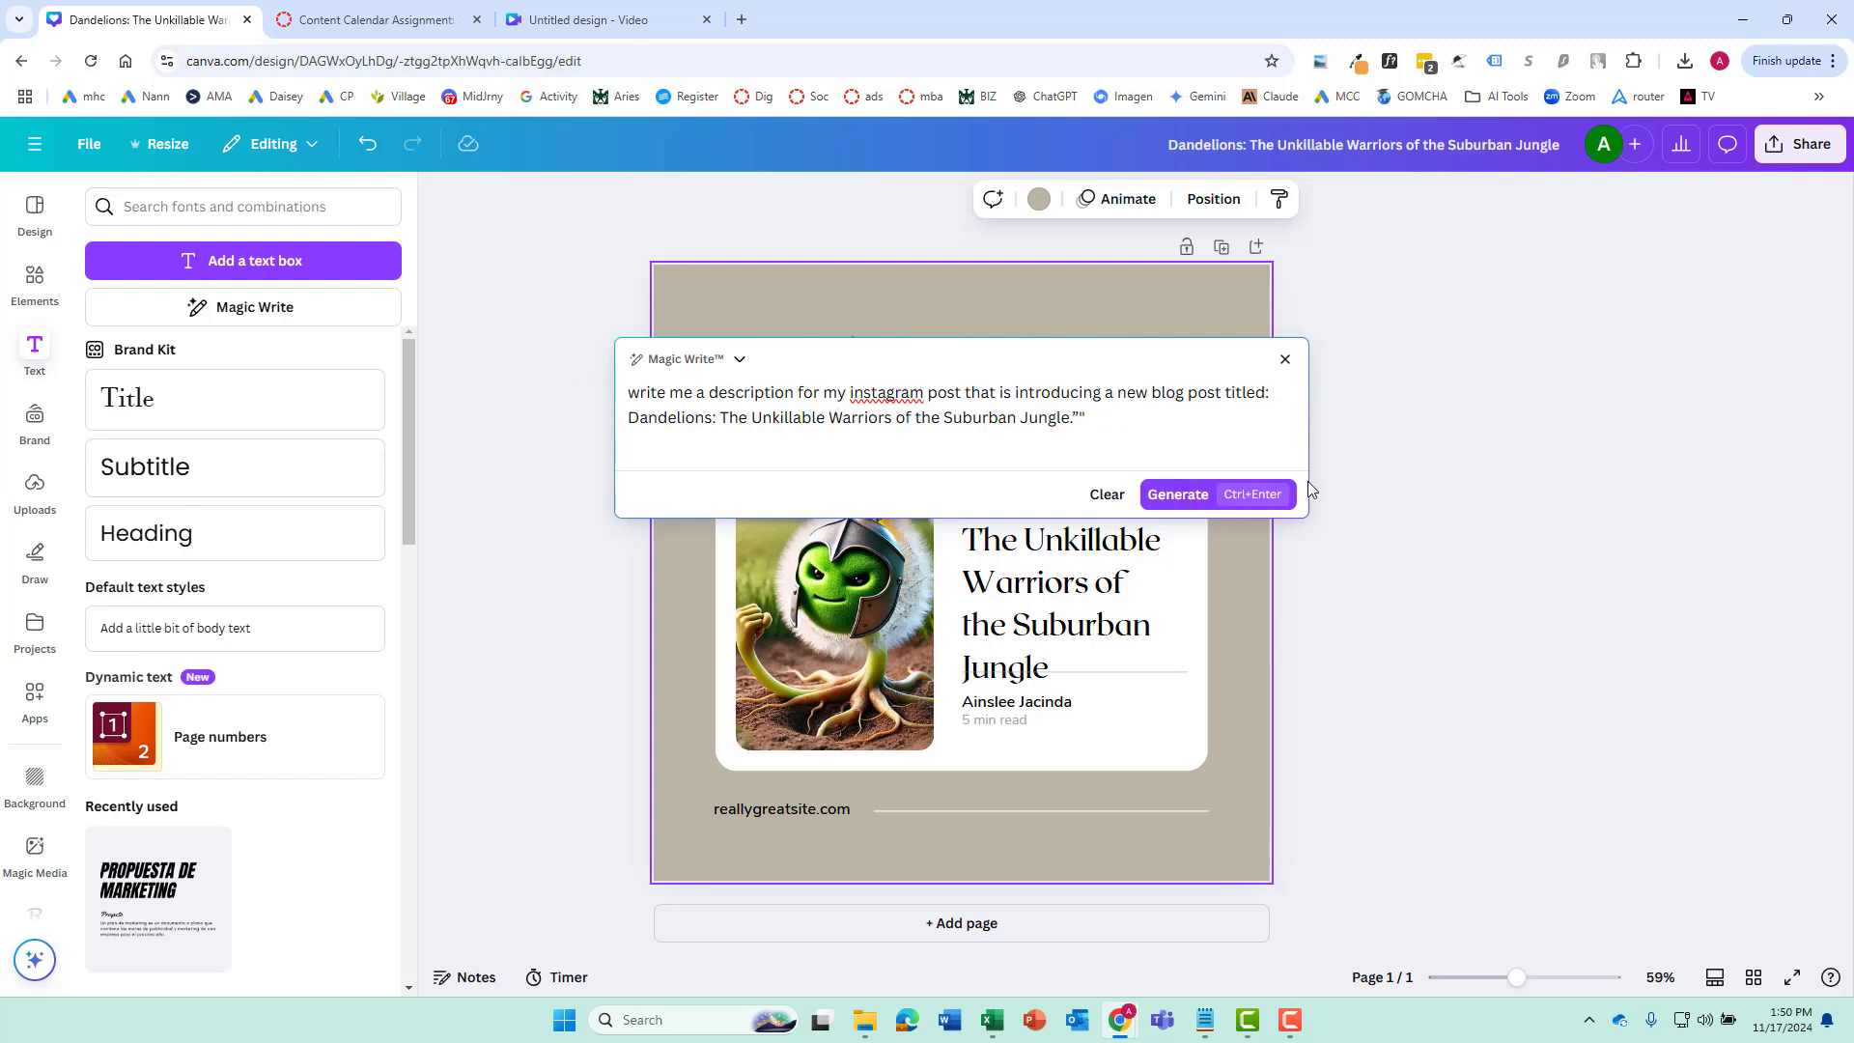
{"action": "left_click", "coordinate": [1193, 498]}
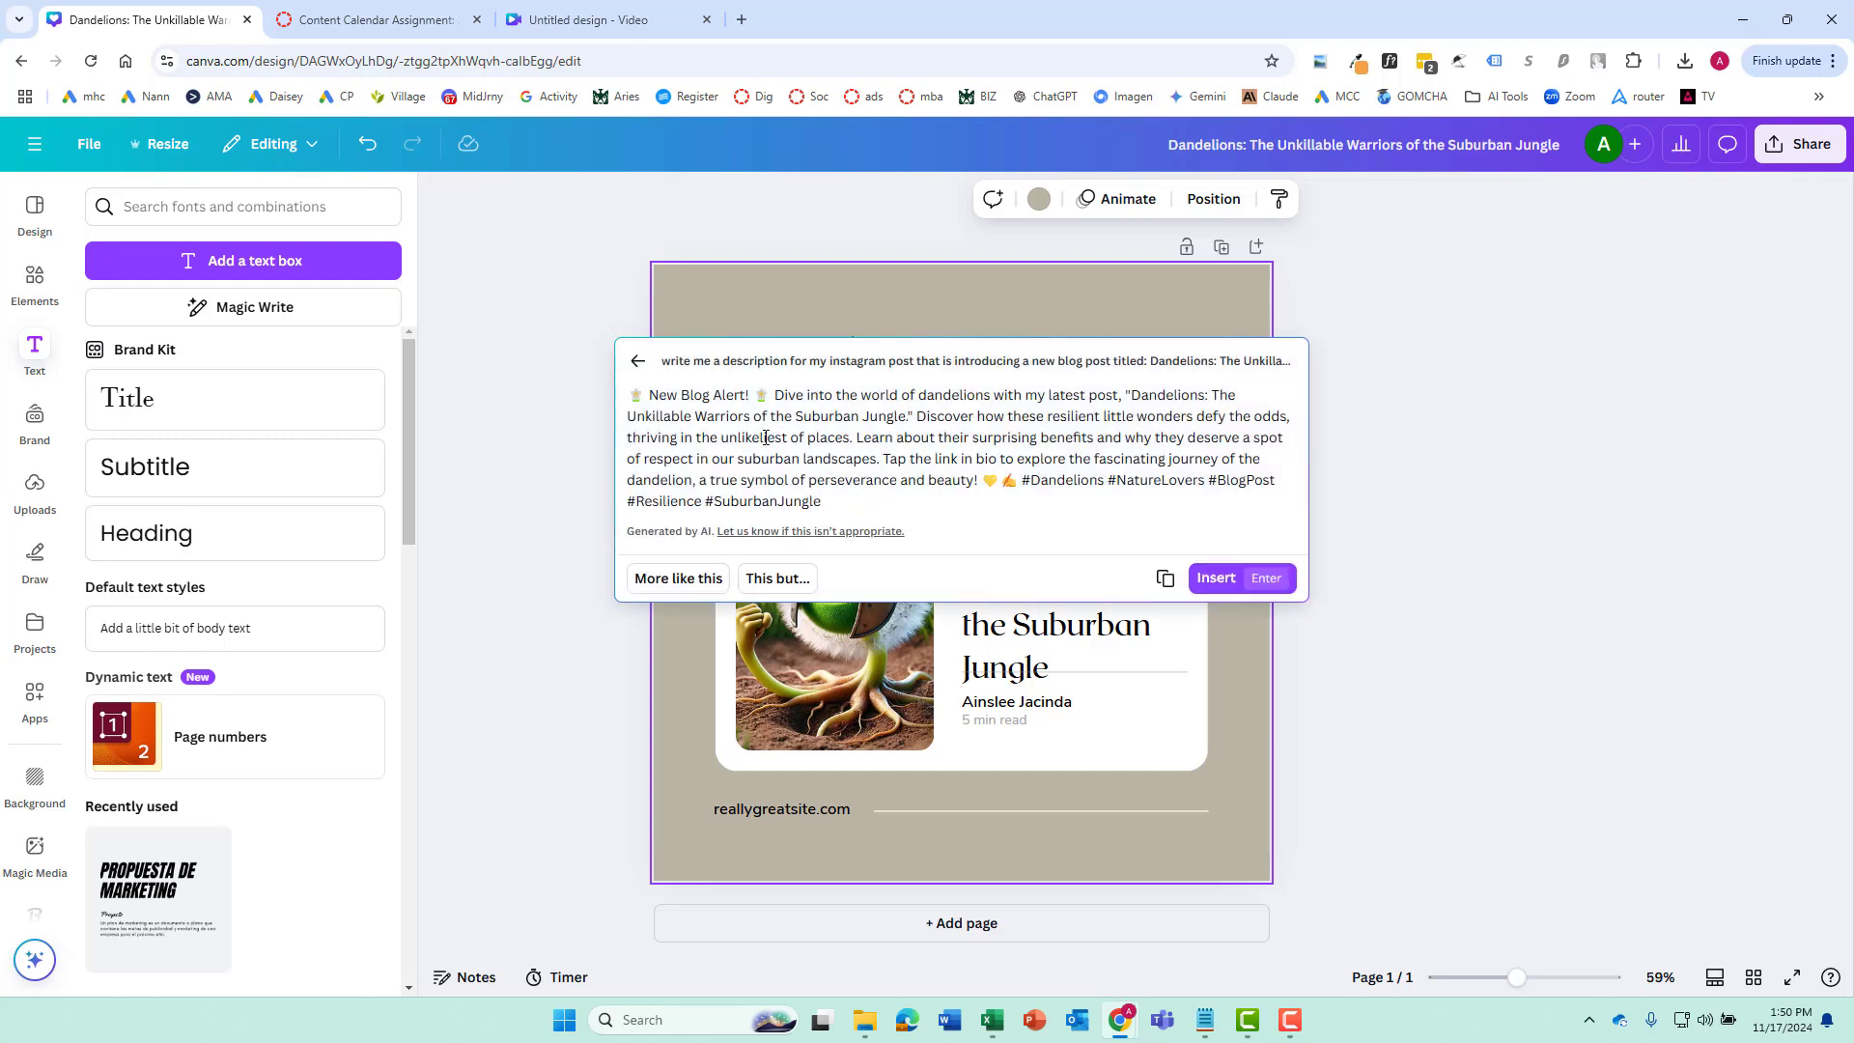
Review the generated description's text, emojis and hashtags, and open the Magic Media image generator
{"action": "left_click_drag", "start_coordinate": [822, 501], "coordinate": [660, 394]}
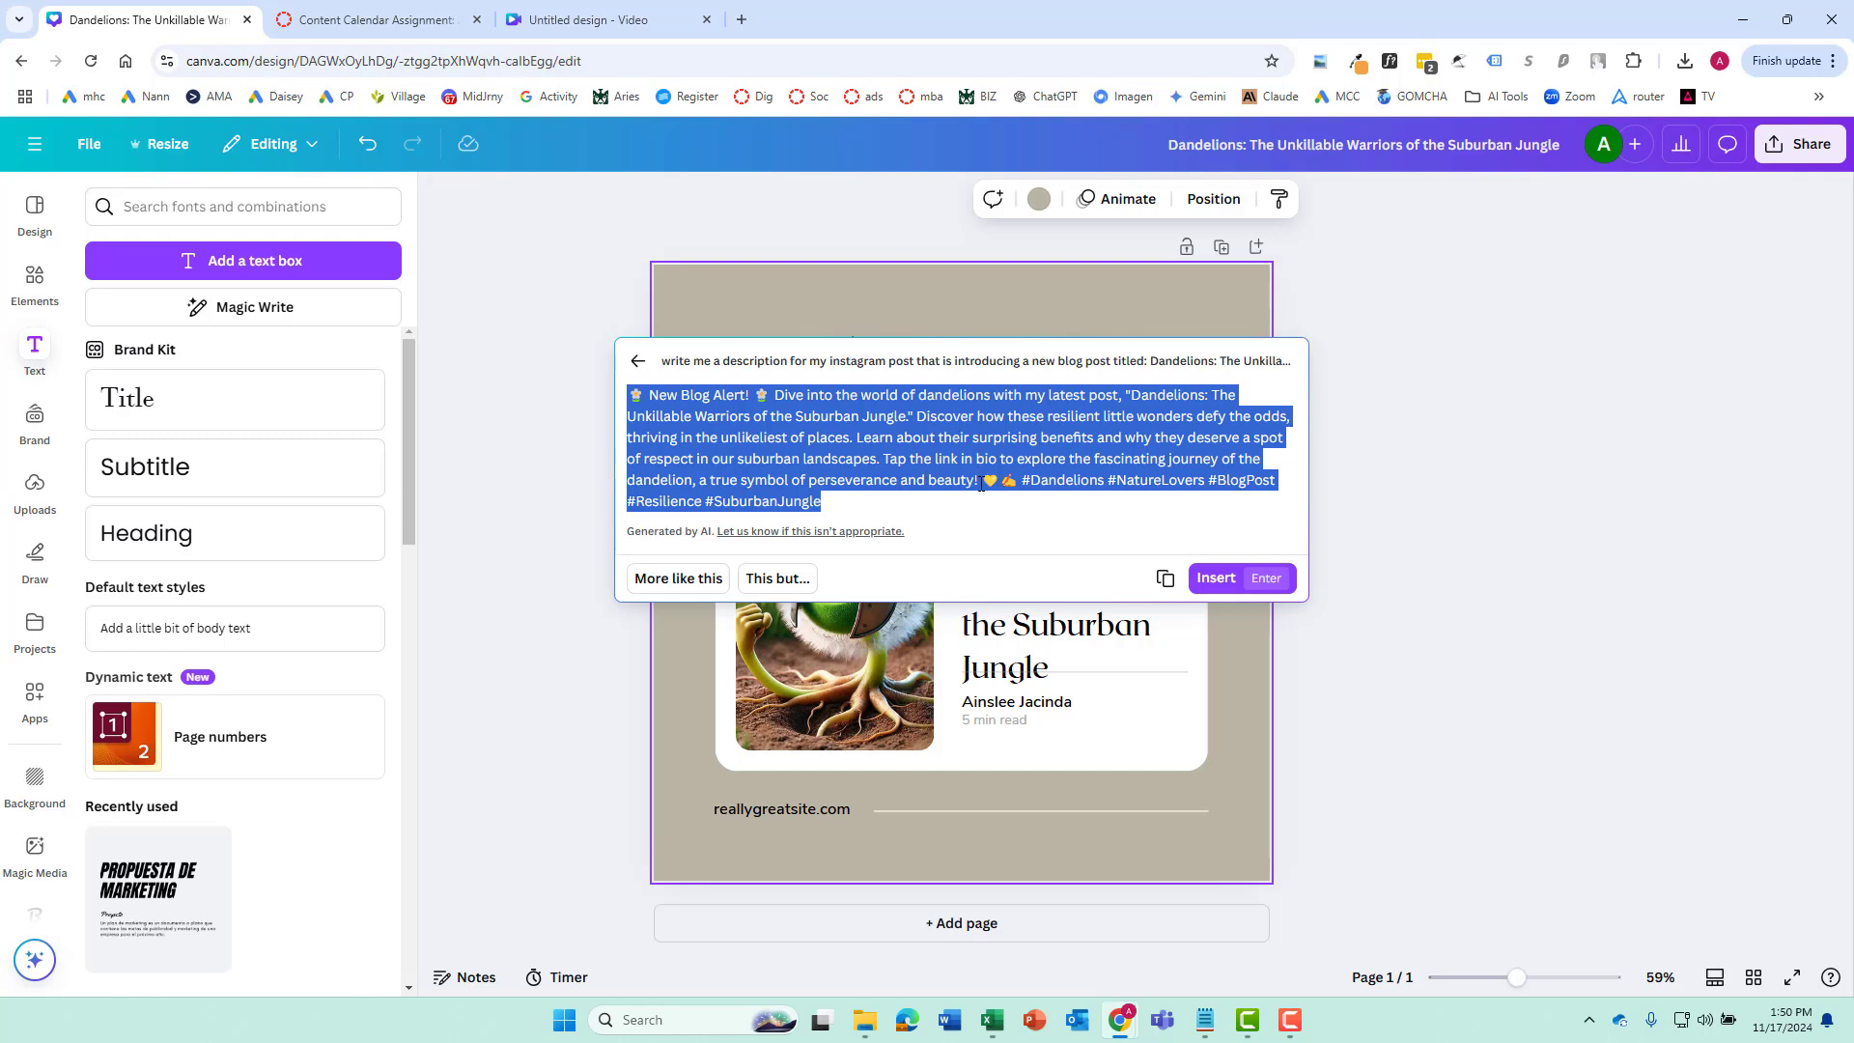
{"action": "left_click_drag", "start_coordinate": [1018, 474], "coordinate": [979, 479]}
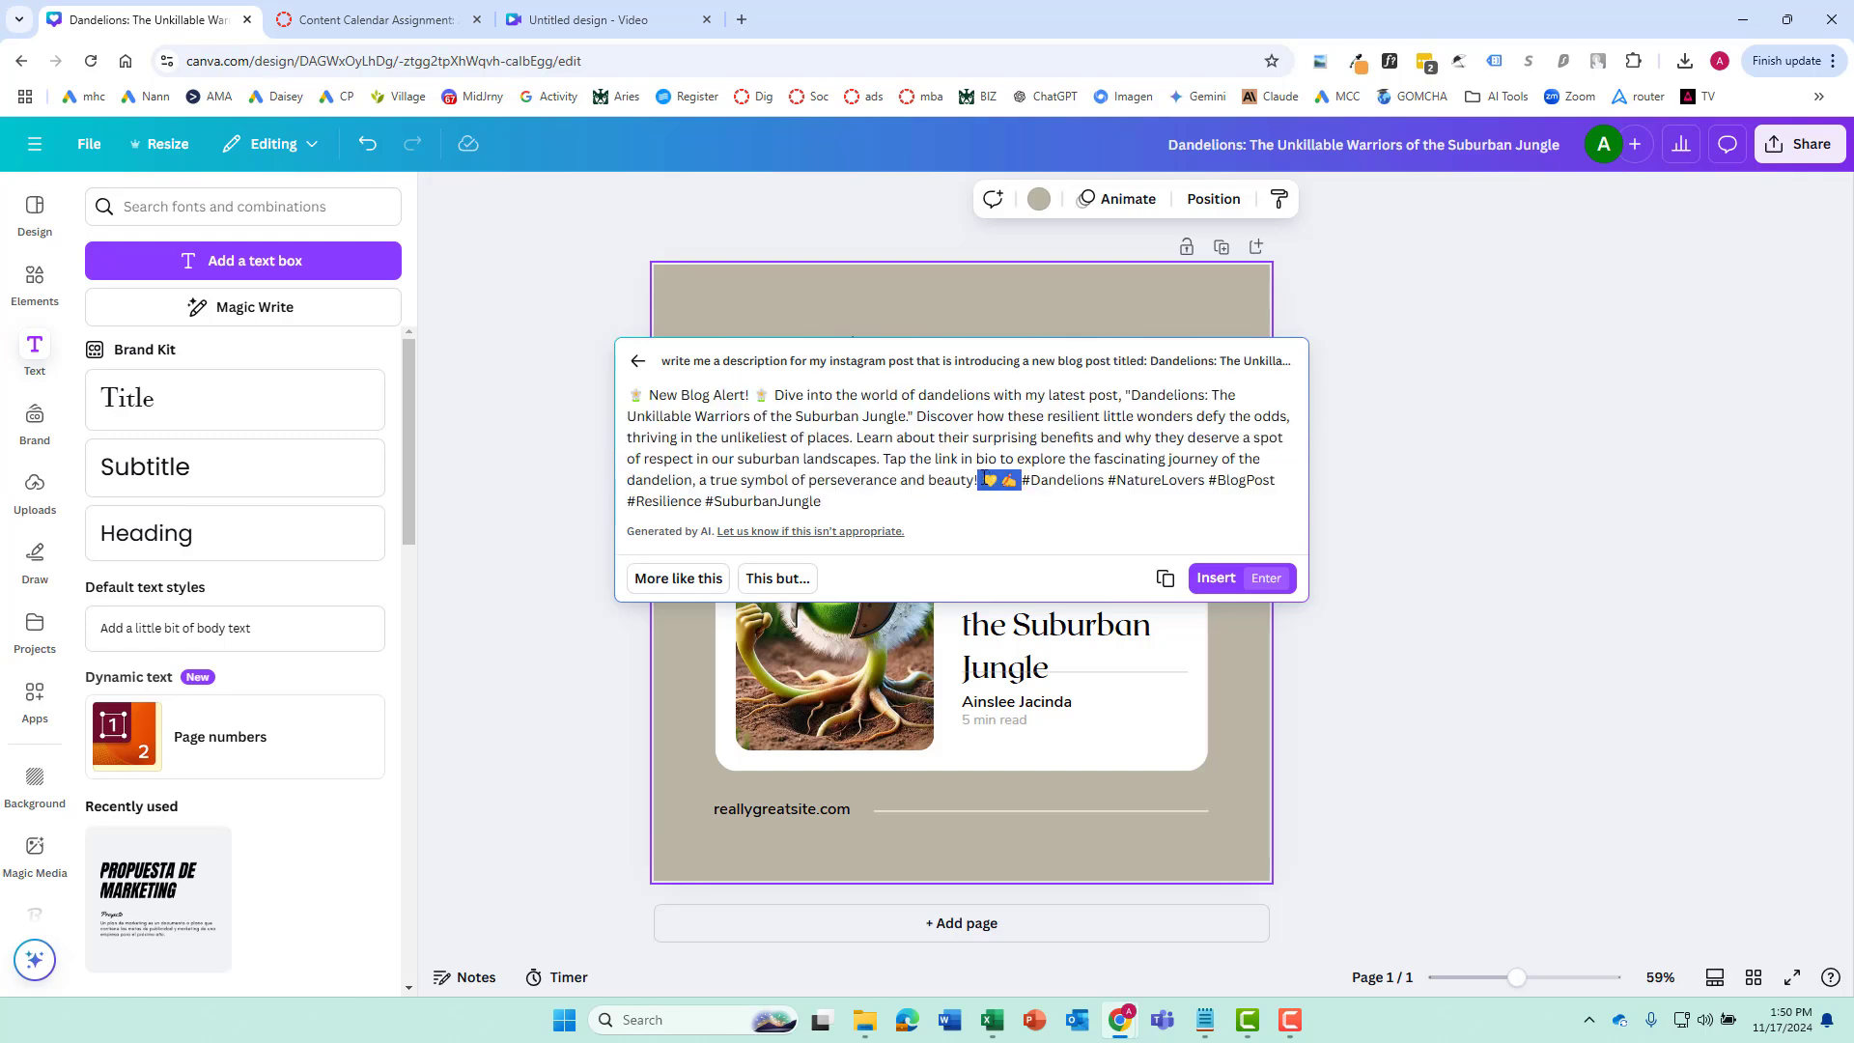
{"action": "left_click", "coordinate": [1056, 480]}
{"action": "left_click_drag", "start_coordinate": [704, 396], "coordinate": [884, 485]}
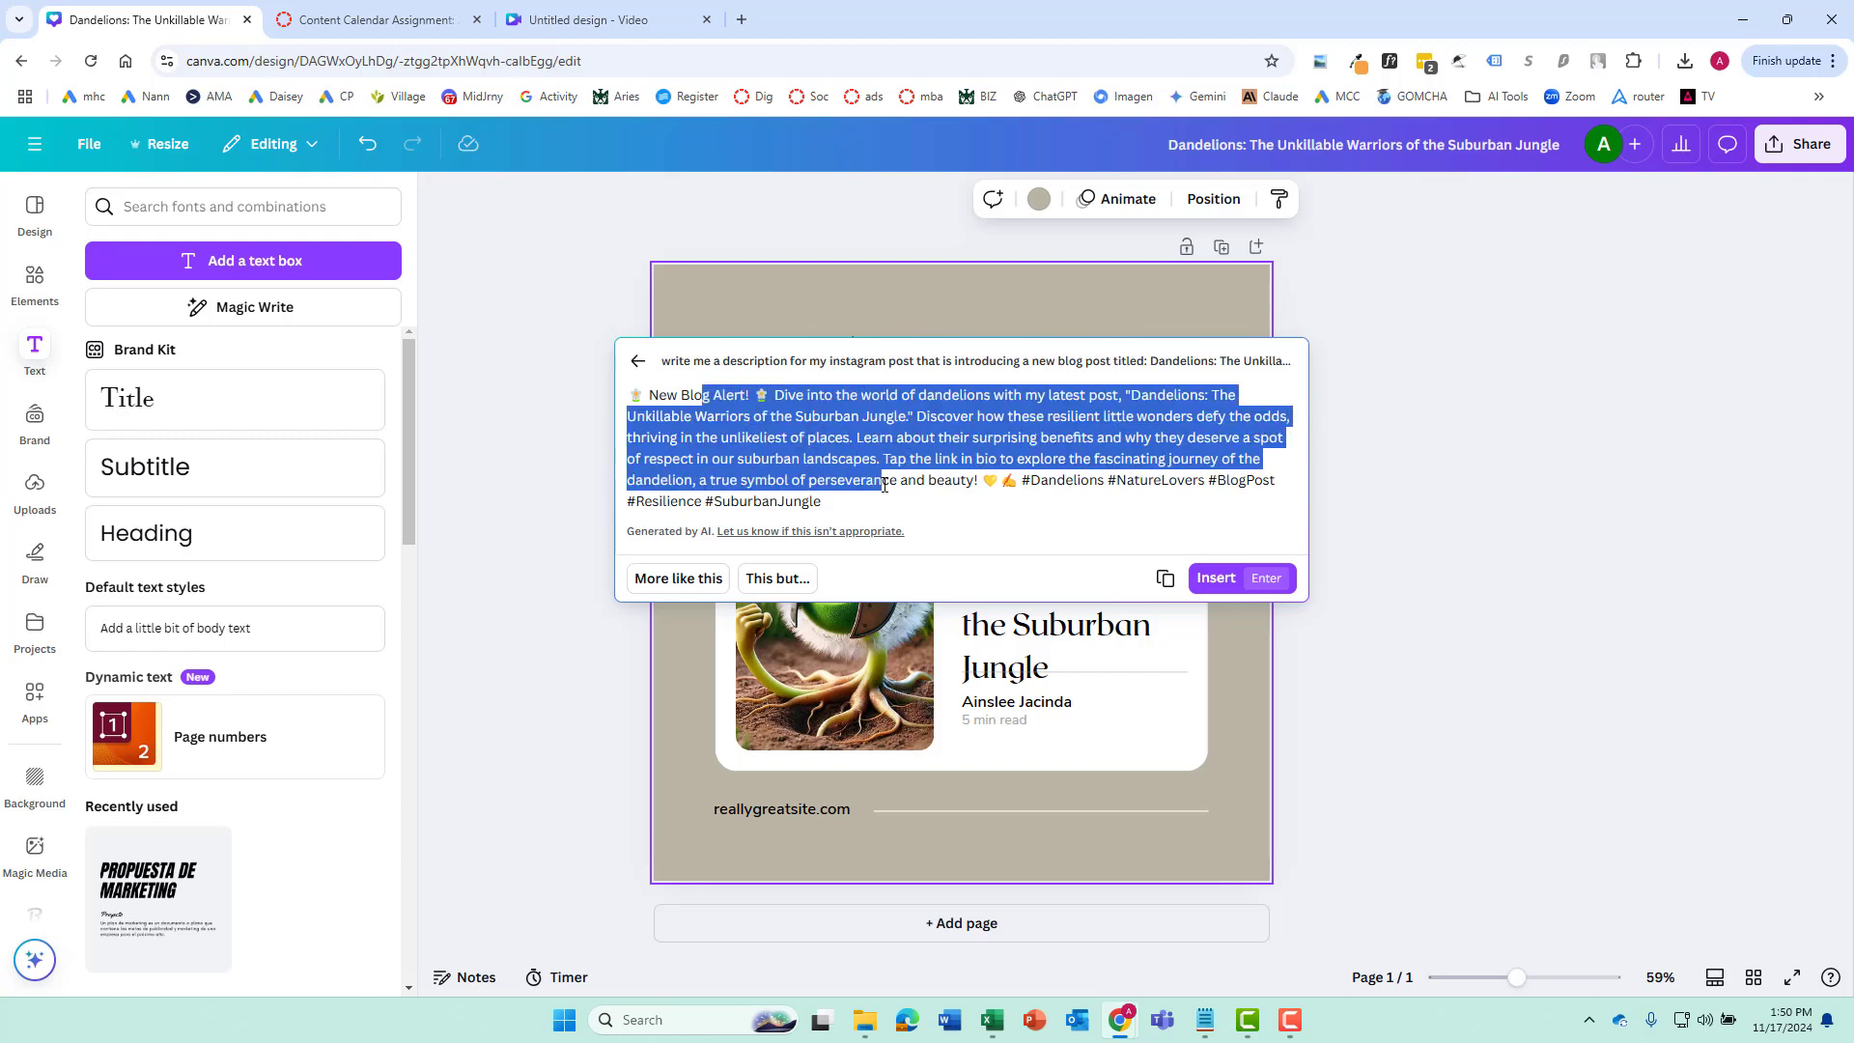
{"action": "left_click", "coordinate": [924, 407]}
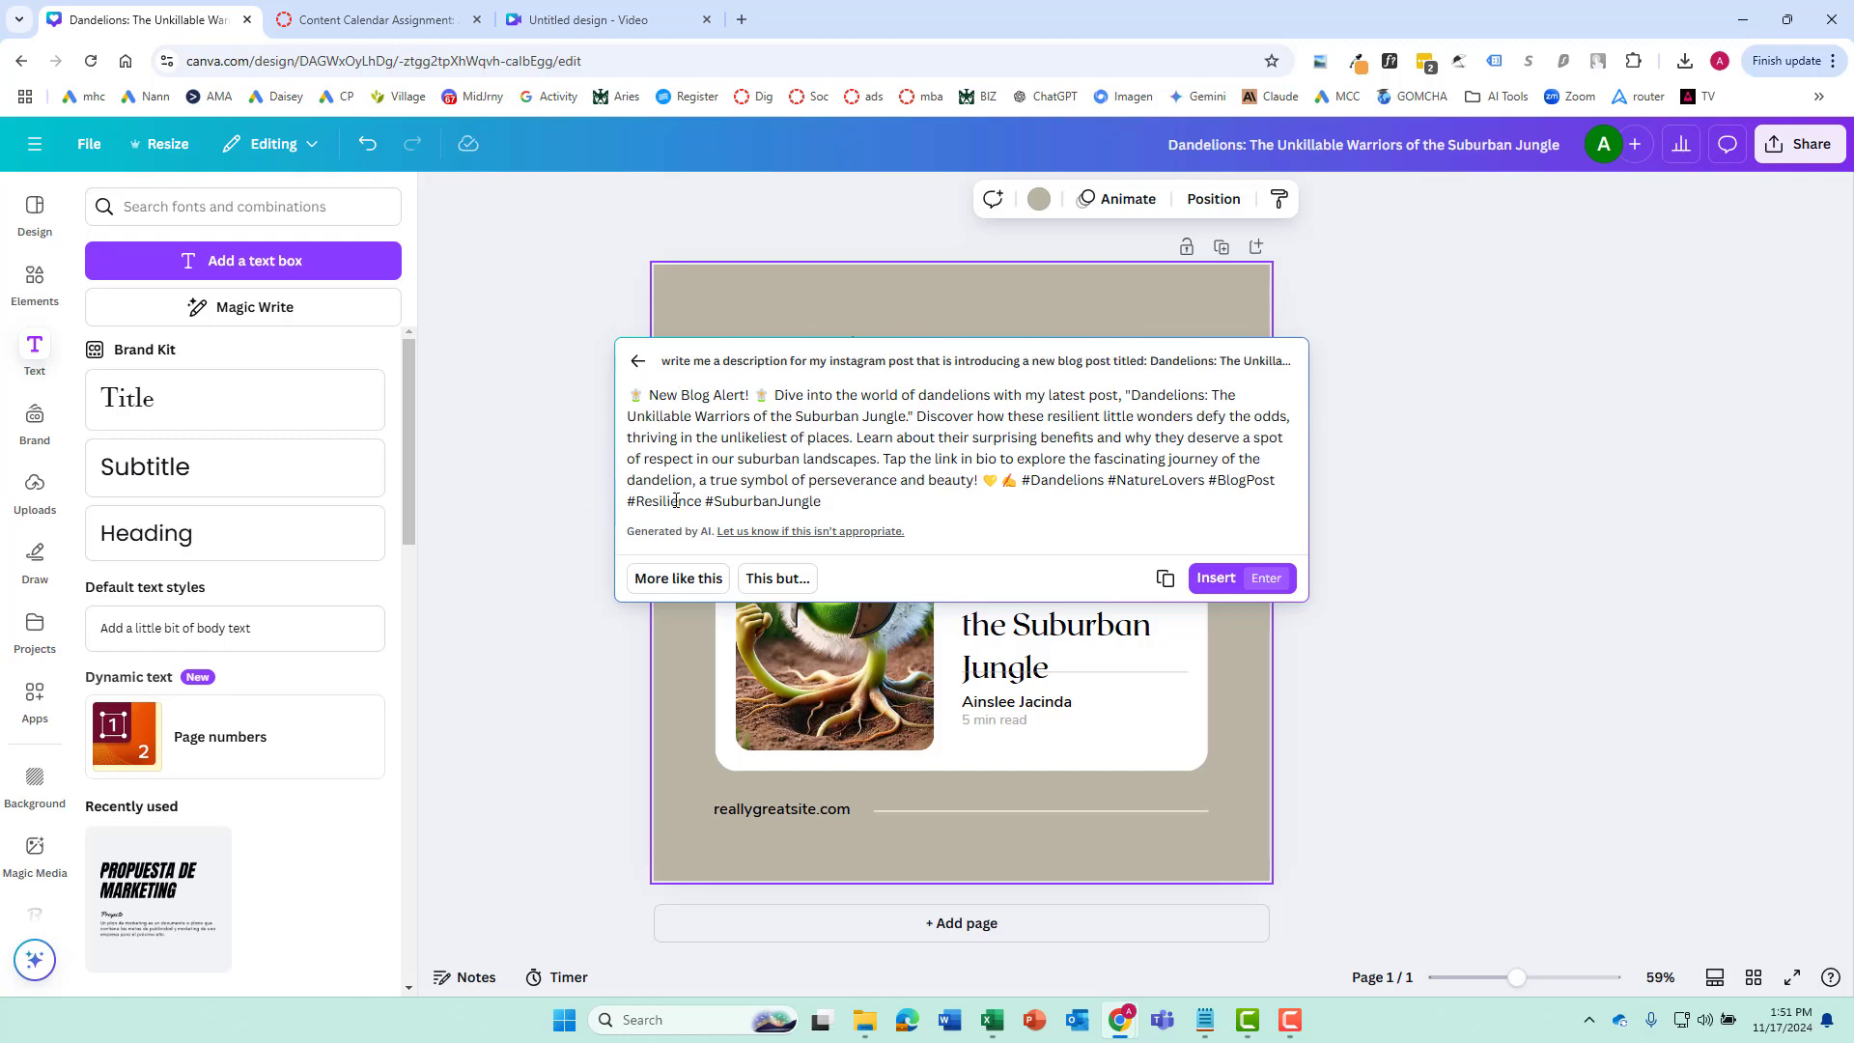
{"action": "left_click", "coordinate": [39, 859]}
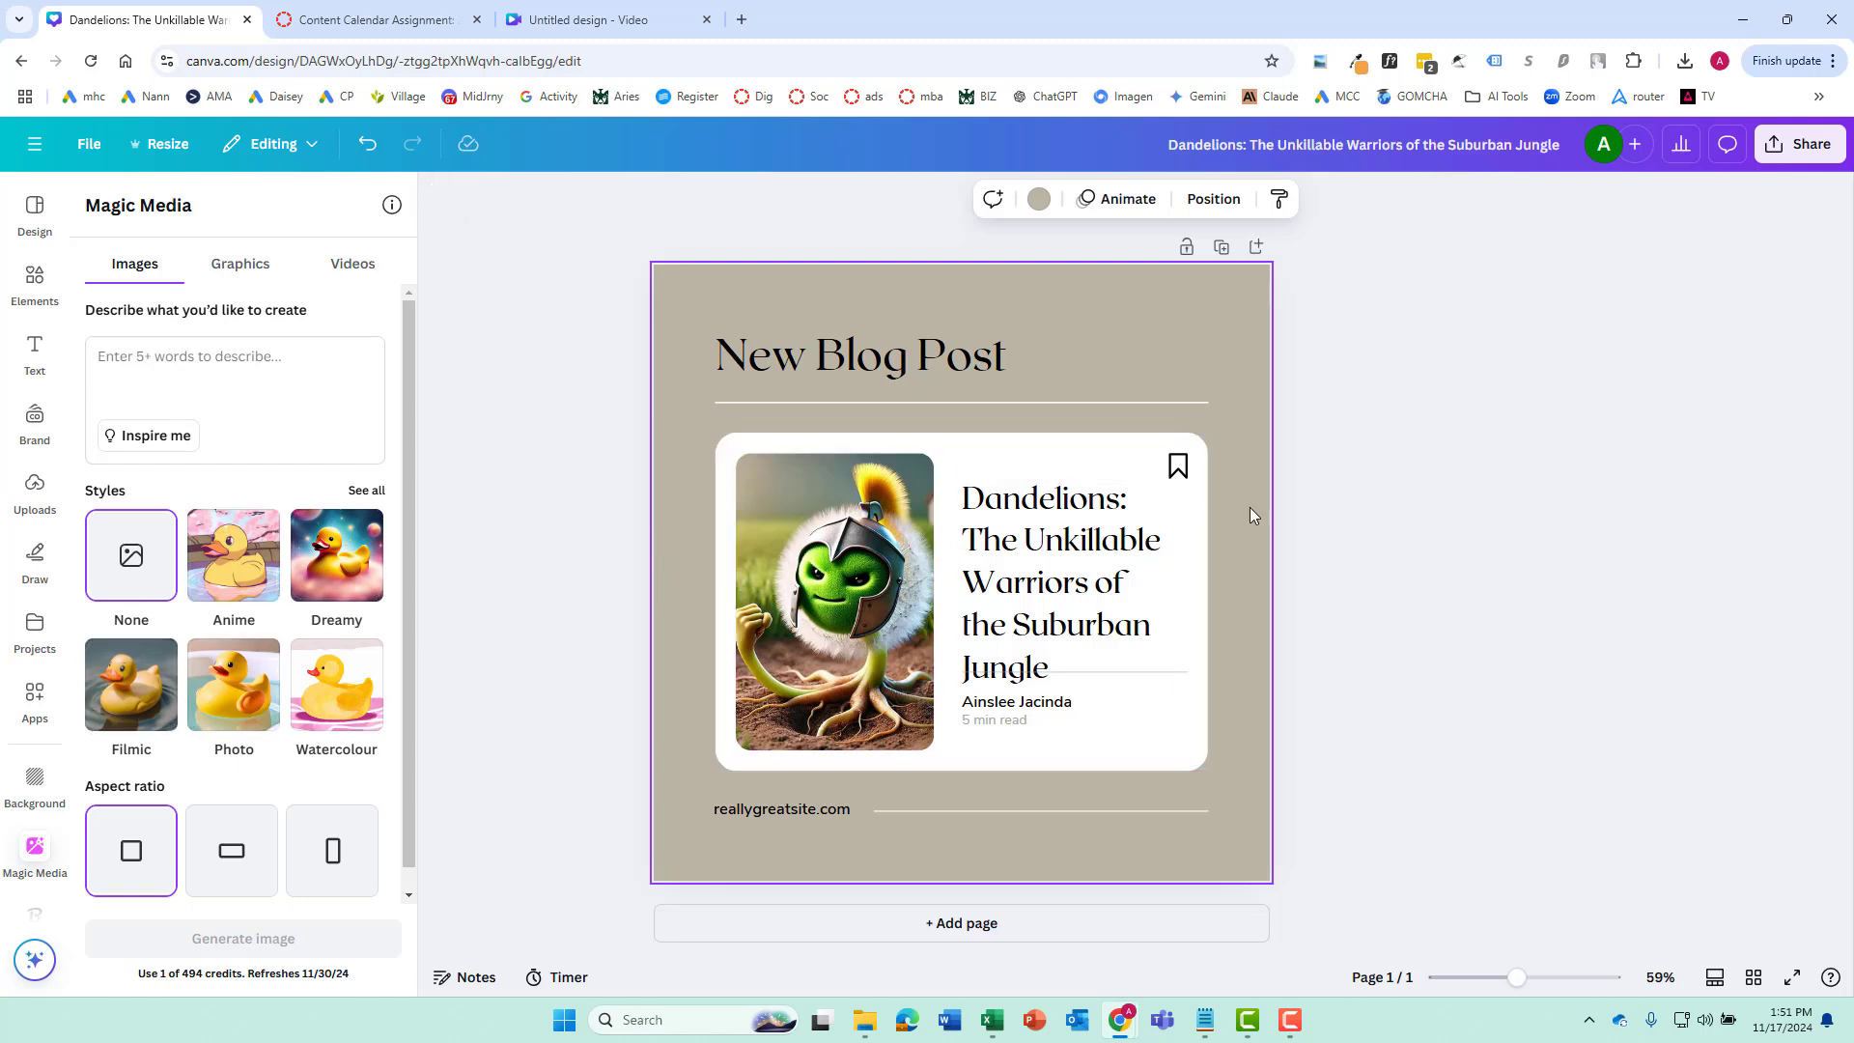
Set the design's download options to the JPG file type with quality 100
{"action": "left_click", "coordinate": [1809, 153]}
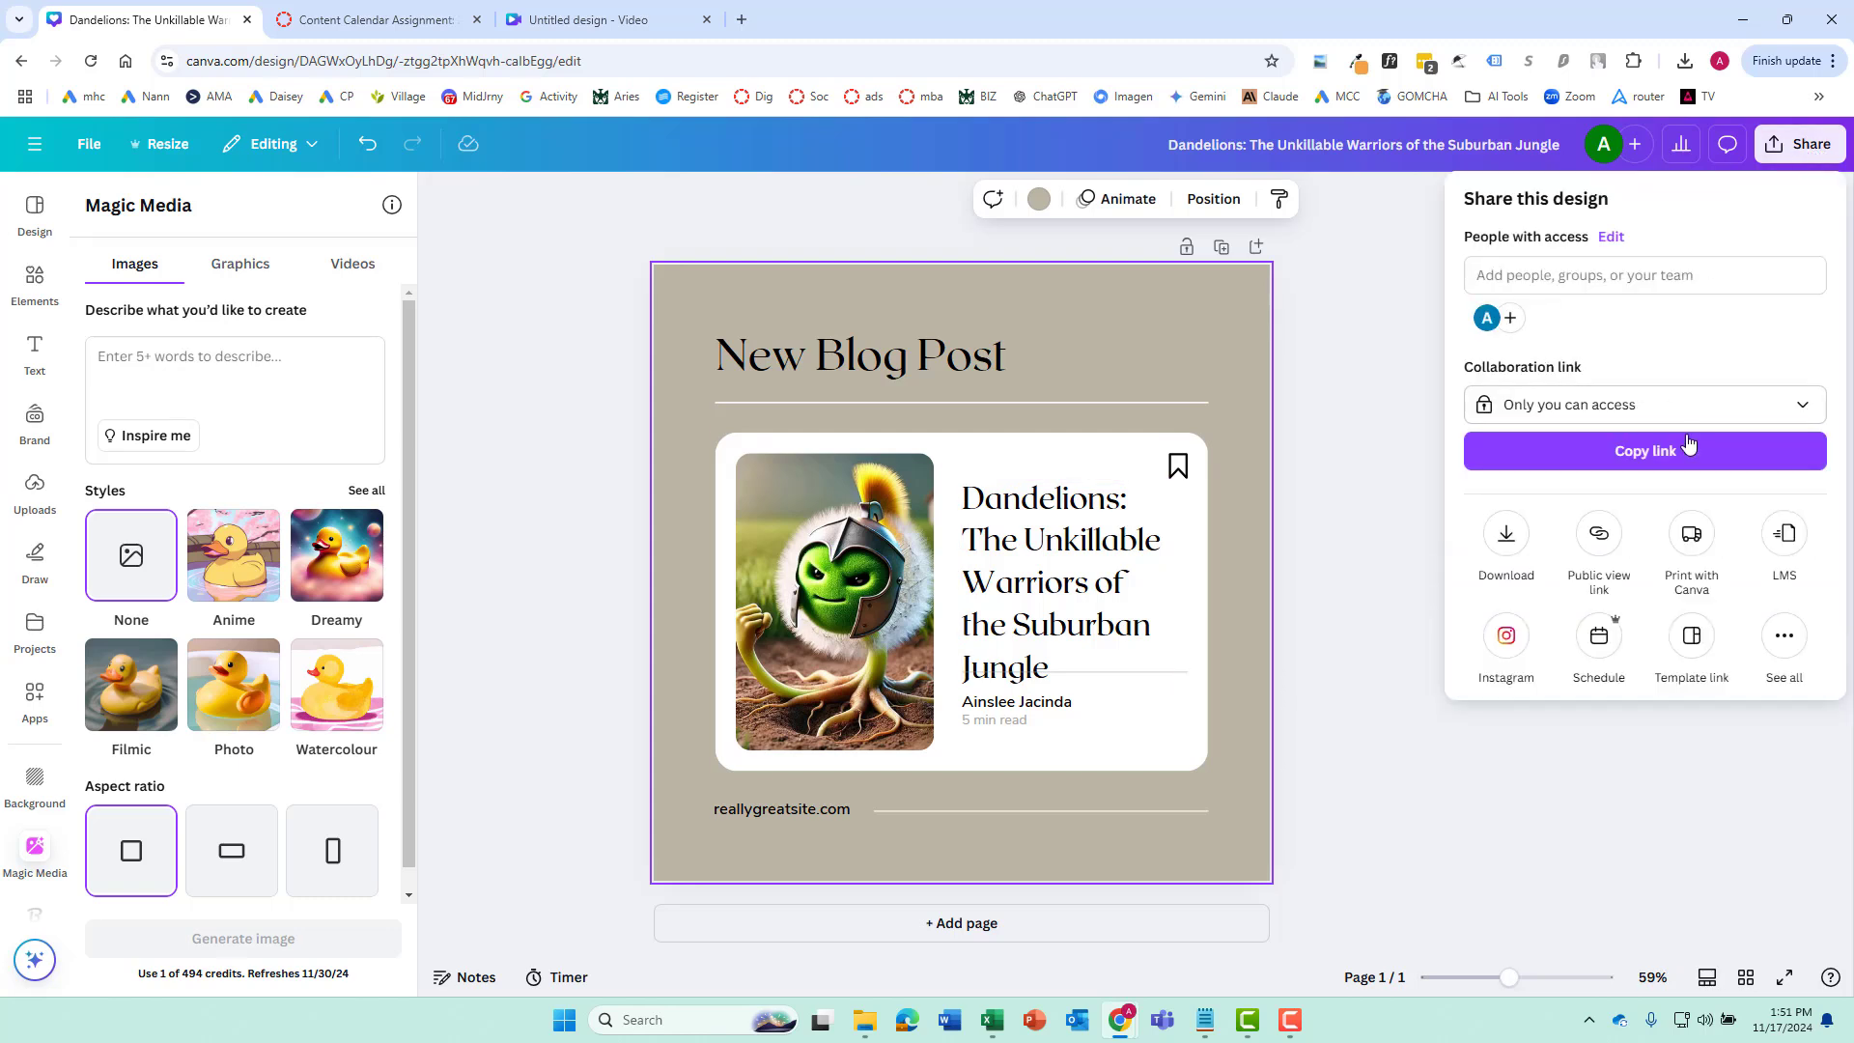
{"action": "left_click", "coordinate": [1506, 536]}
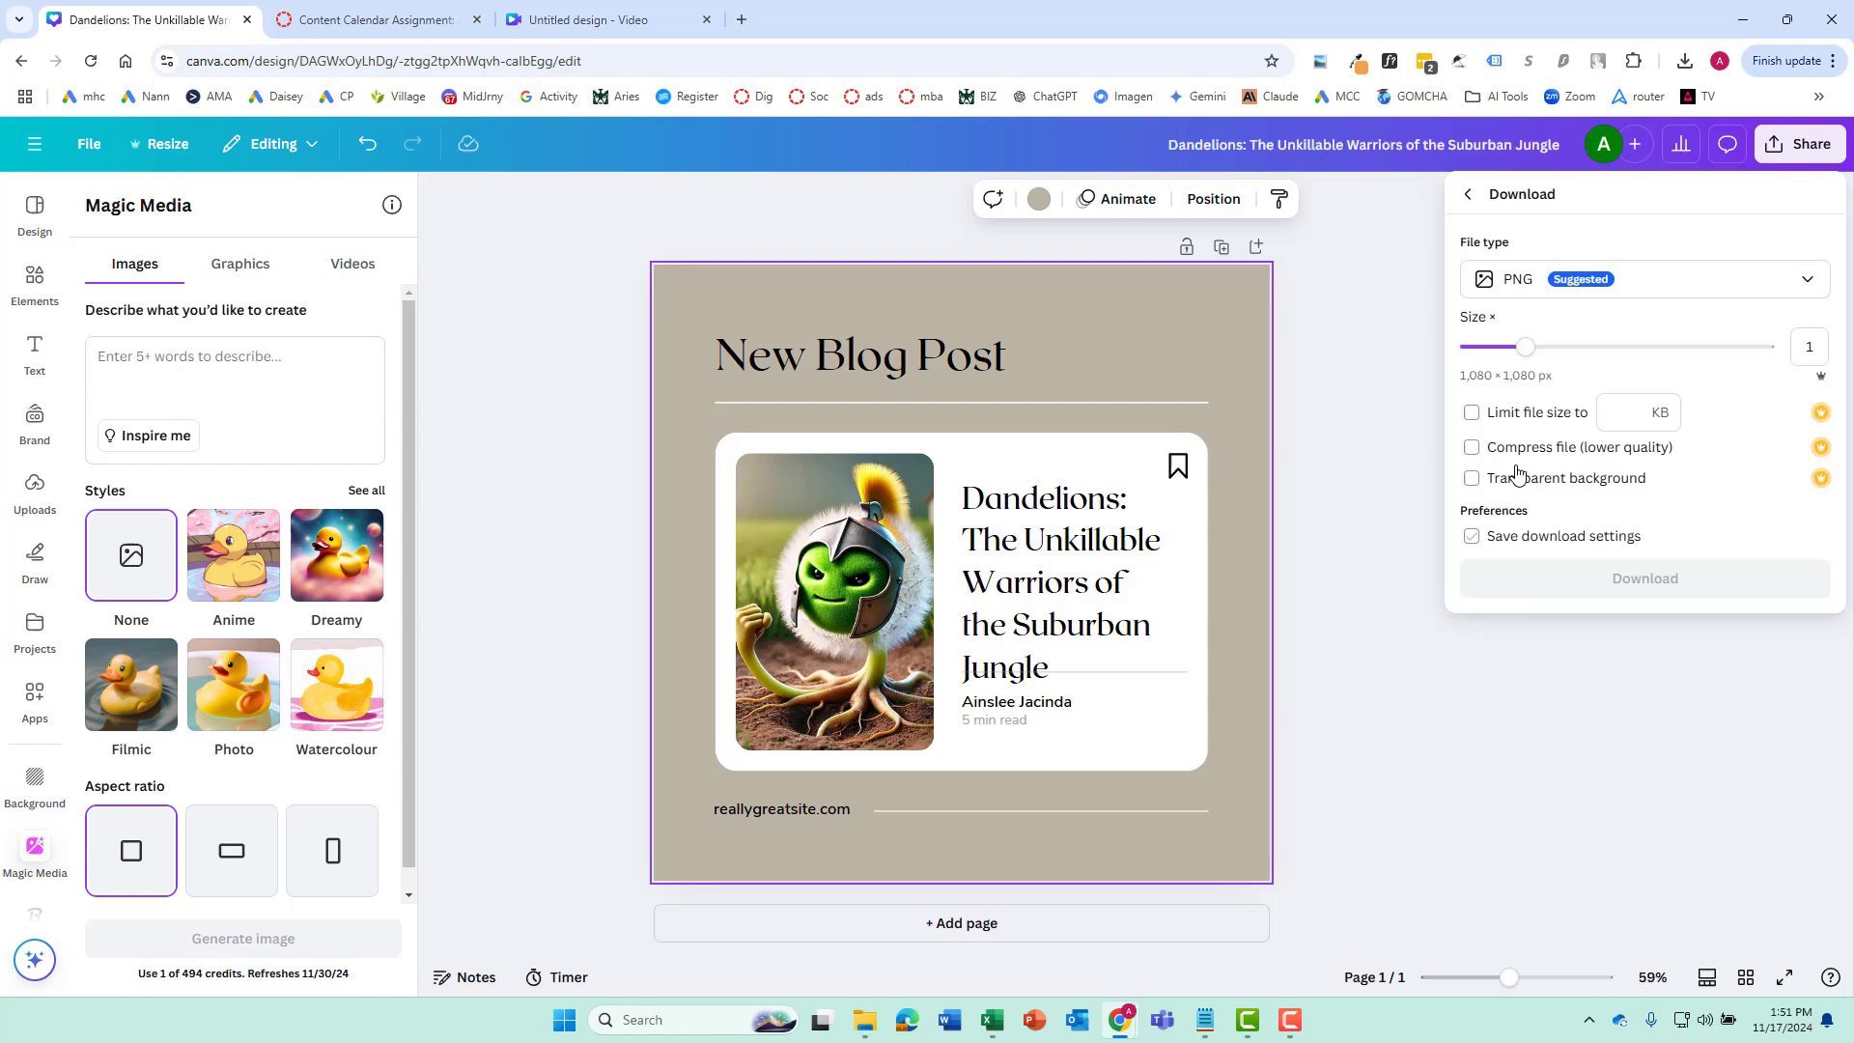
{"action": "left_click", "coordinate": [1791, 283]}
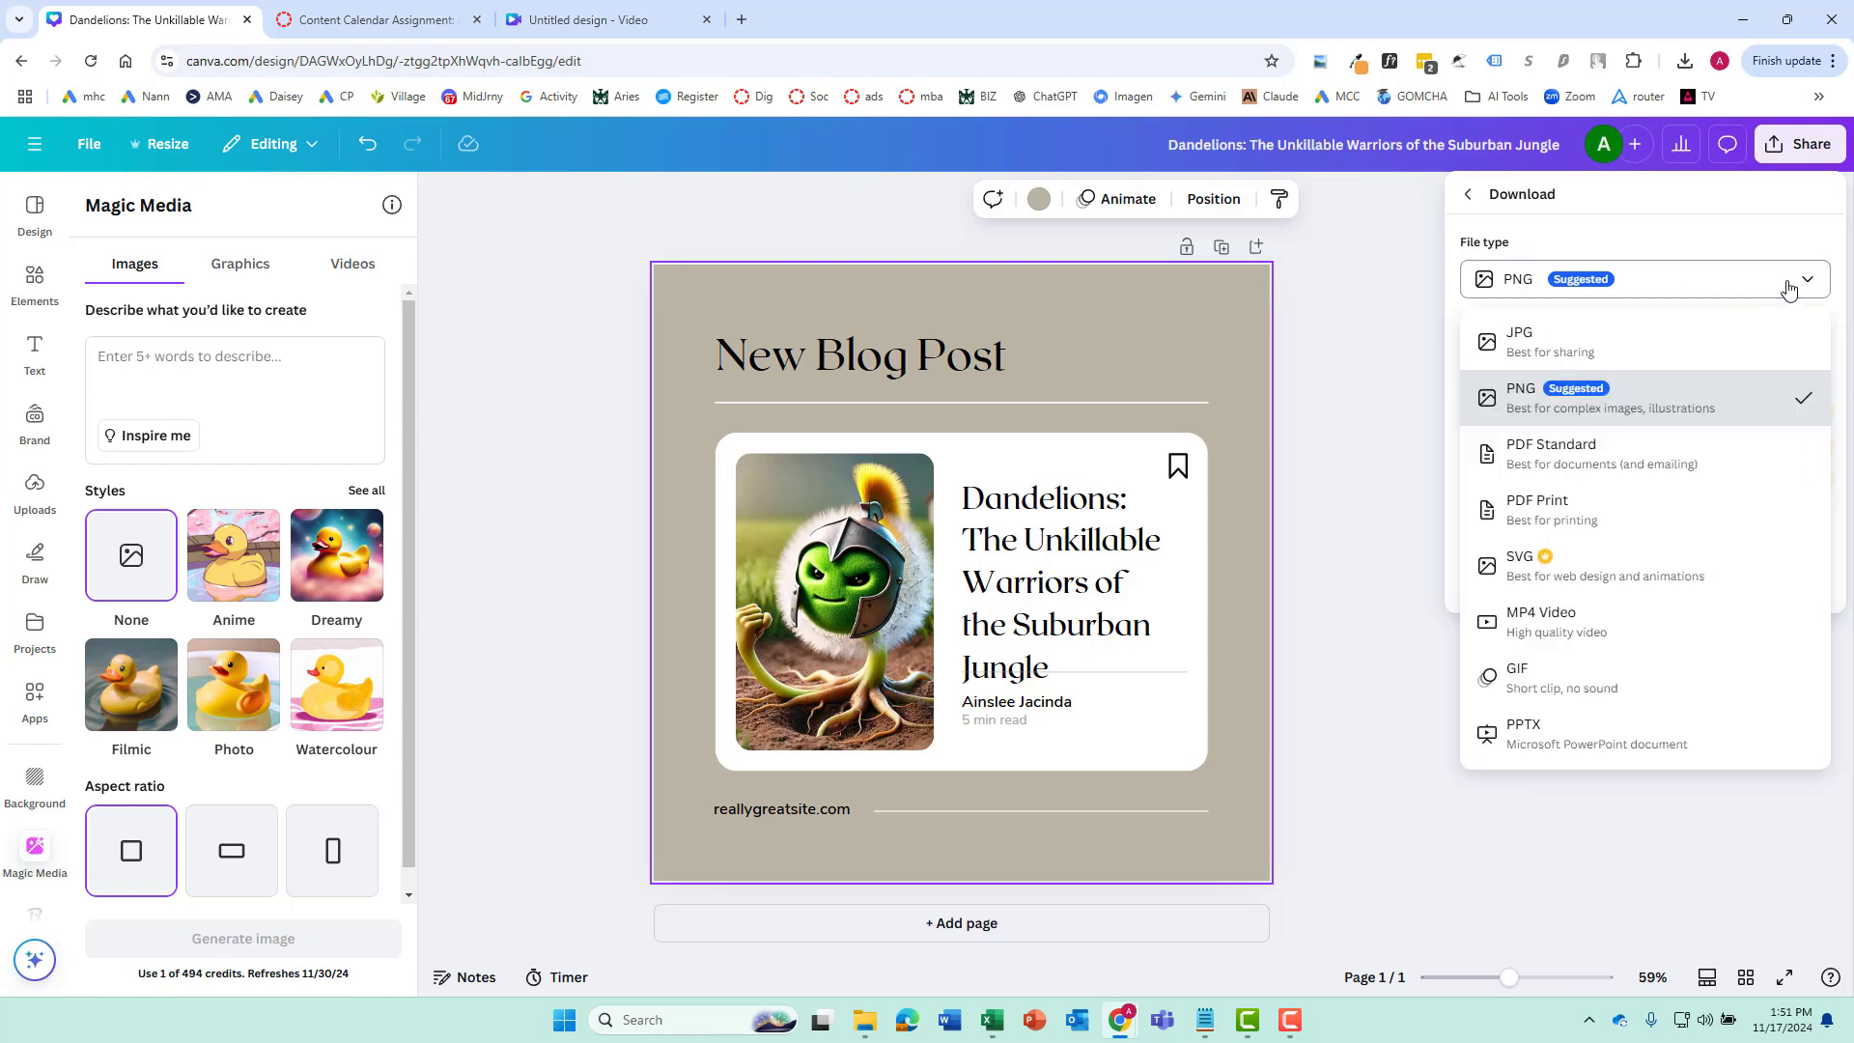
{"action": "left_click", "coordinate": [1545, 340]}
{"action": "left_click_drag", "start_coordinate": [1702, 437], "coordinate": [1767, 434]}
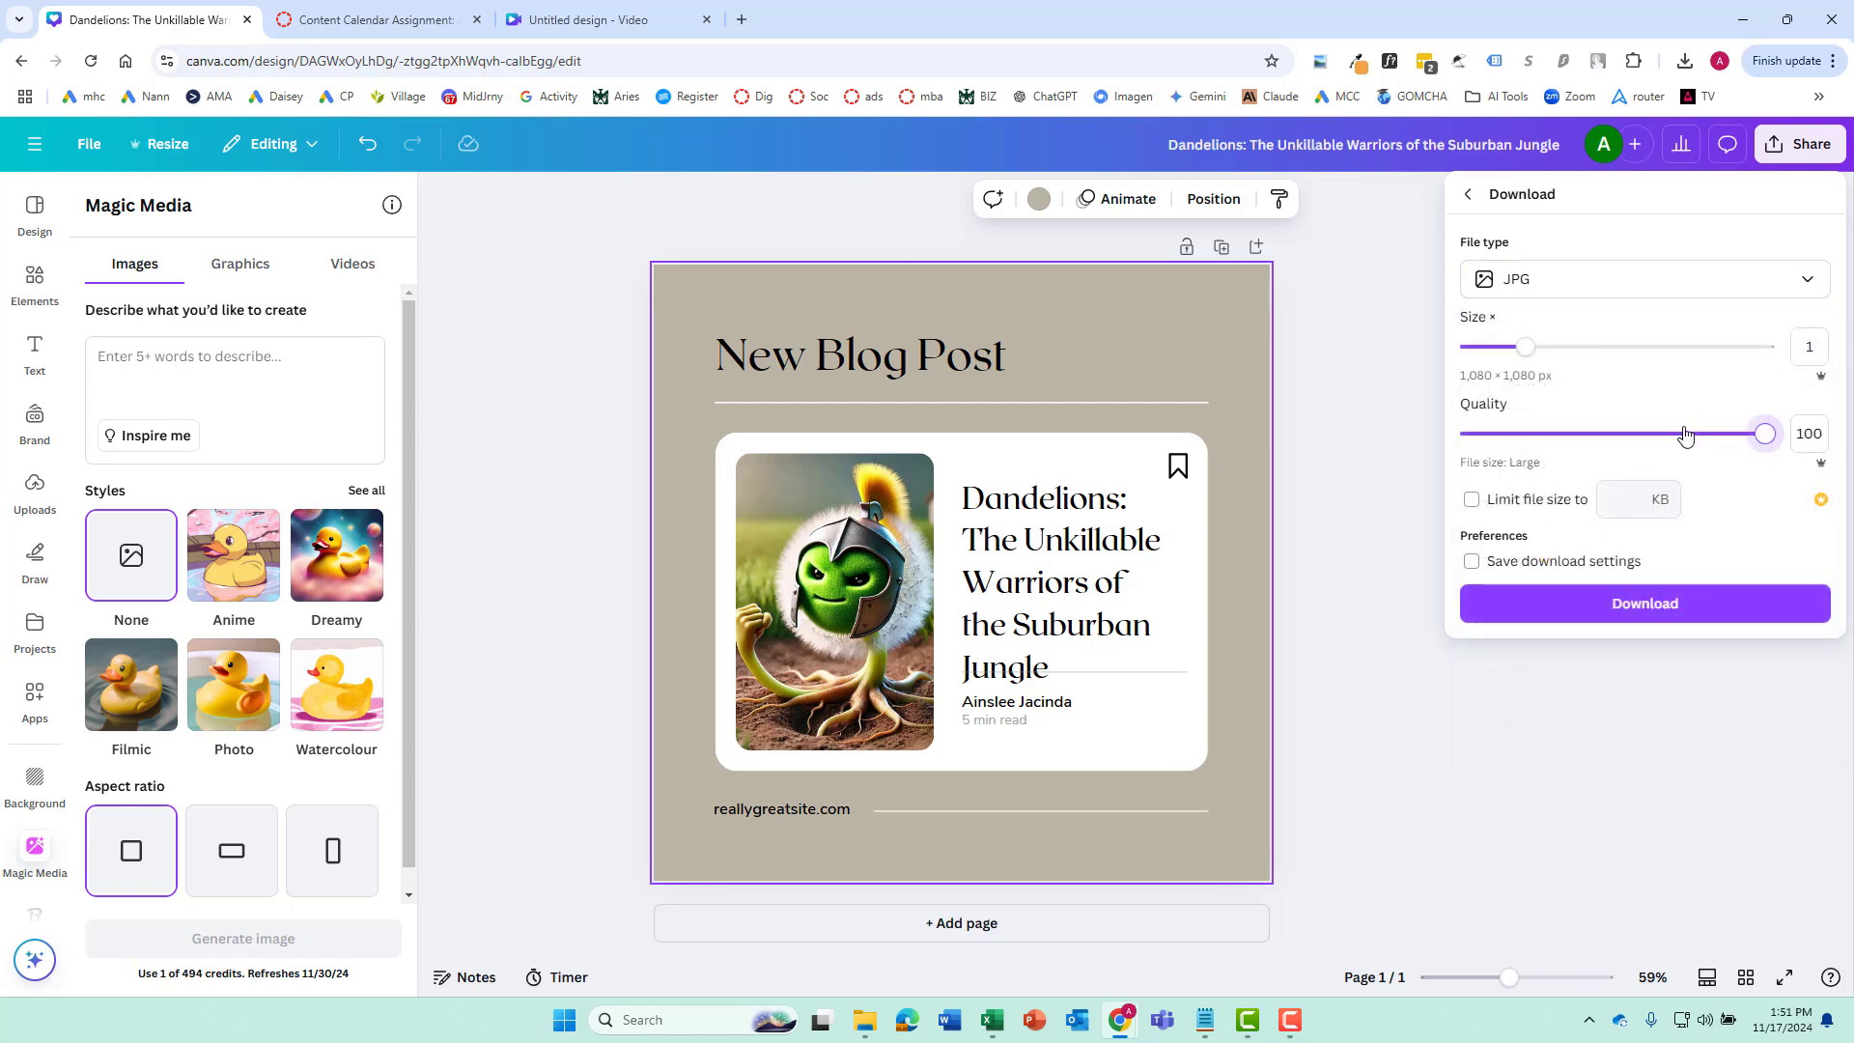